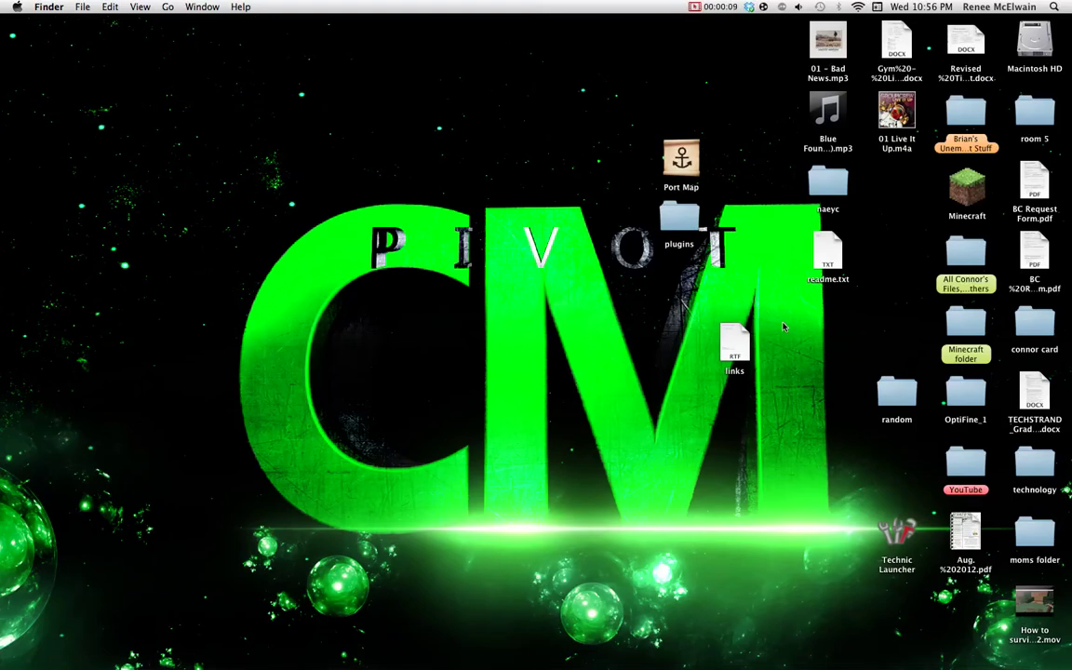
Move the OptiFine_1 folder onto the open desktop below the links file, and select links.
{"action": "right_click", "coordinate": [828, 244]}
{"action": "left_click", "coordinate": [833, 313]}
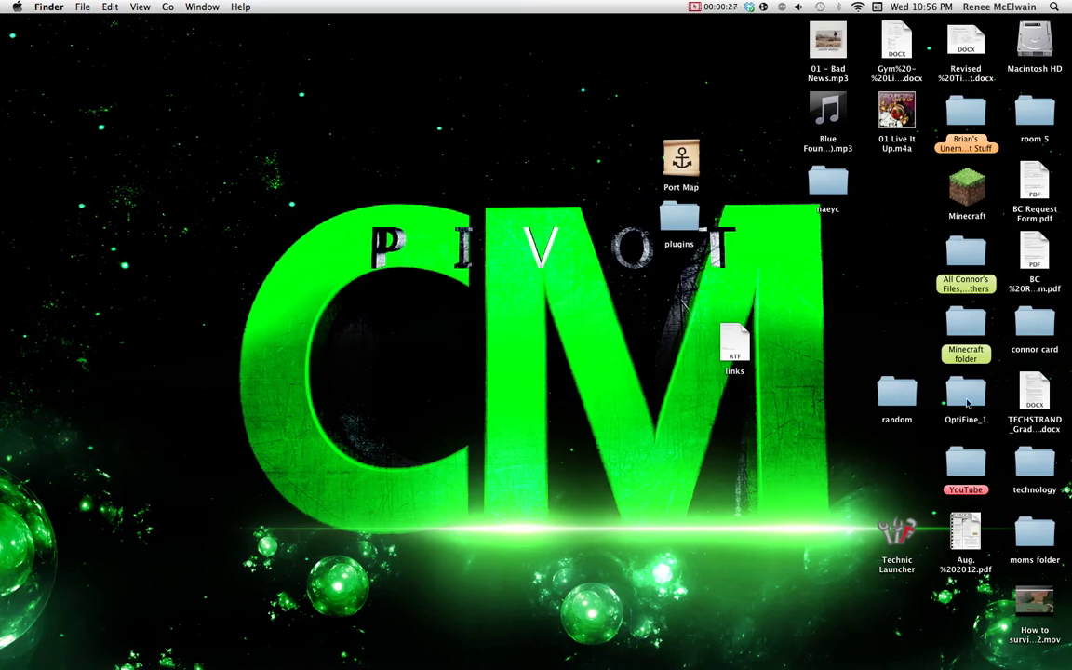
{"action": "left_click_drag", "start_coordinate": [965, 395], "coordinate": [781, 456]}
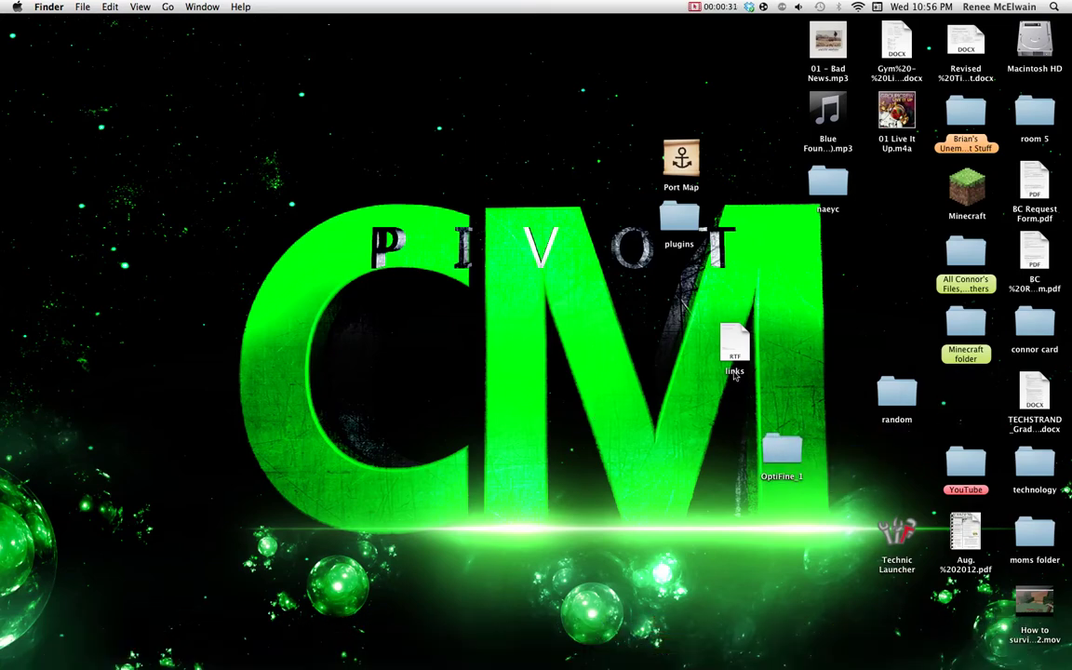
{"action": "left_click", "coordinate": [733, 348]}
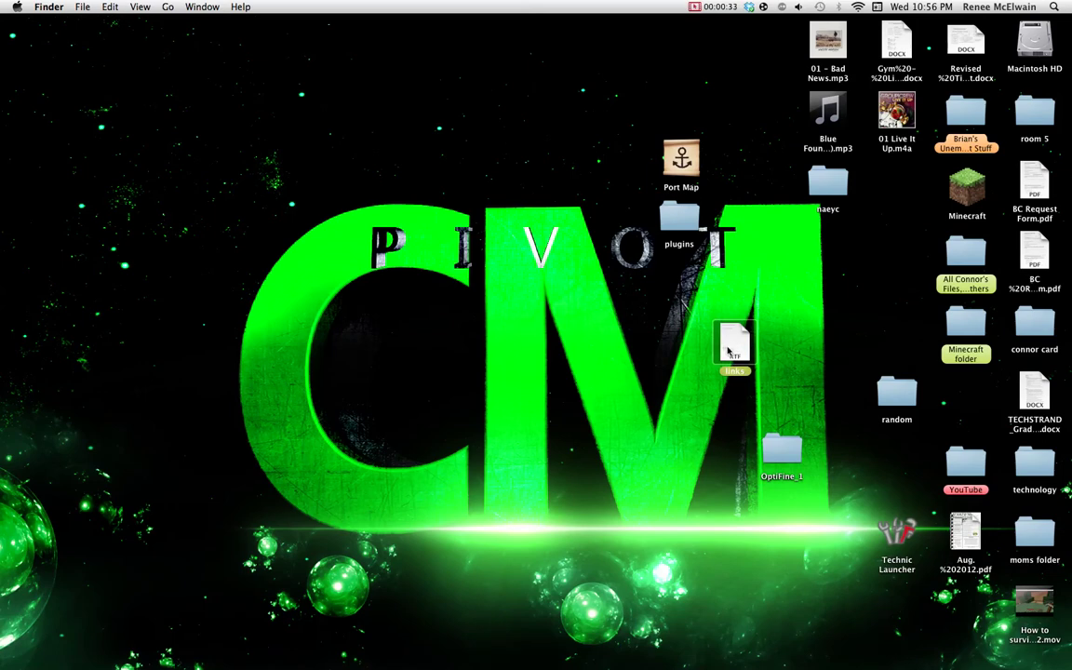
Open the links RTF, paste the OptiFine download link followed by a new line, save, and close it.
{"action": "double_click", "coordinate": [733, 348]}
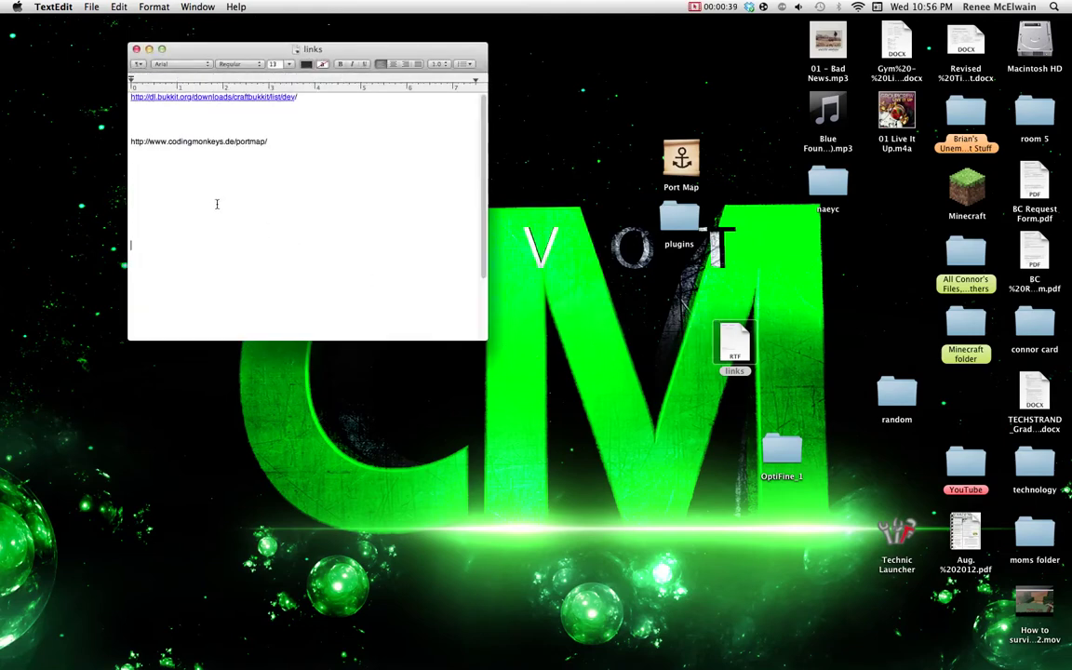
{"action": "right_click", "coordinate": [210, 251]}
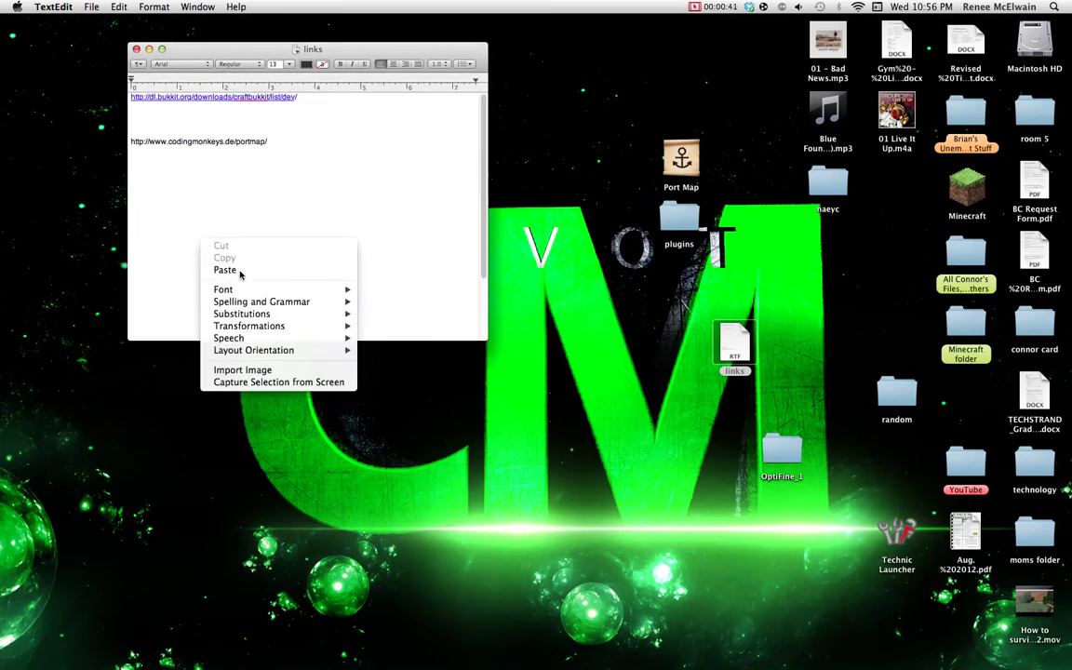
{"action": "left_click", "coordinate": [239, 337]}
{"action": "key", "text": "Return"}
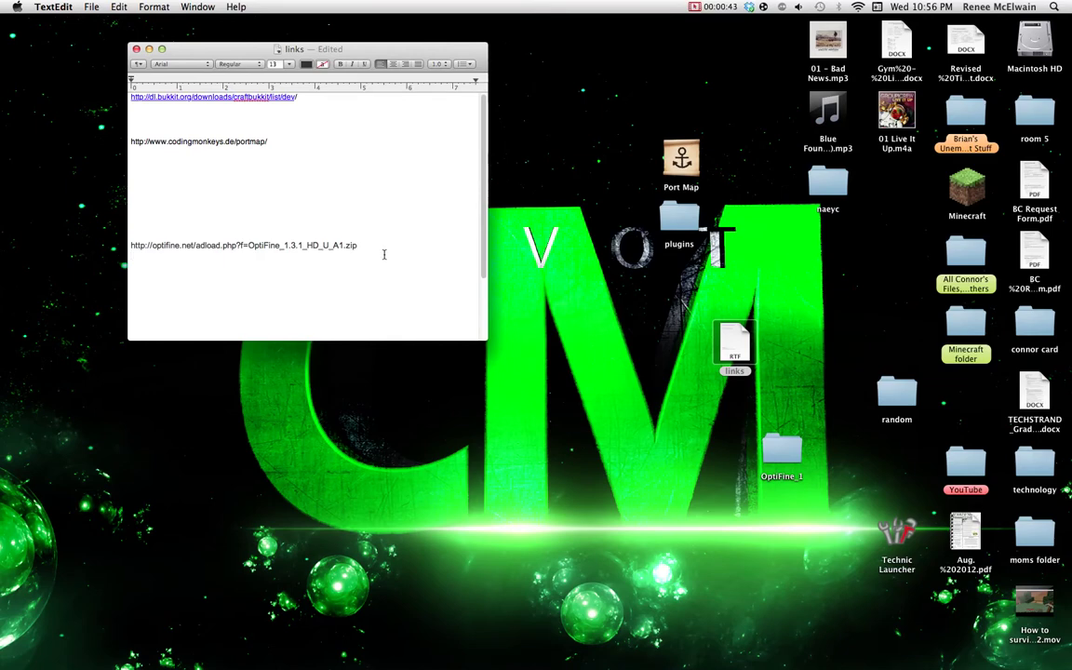
{"action": "key", "text": "super+s"}
{"action": "left_click", "coordinate": [137, 49]}
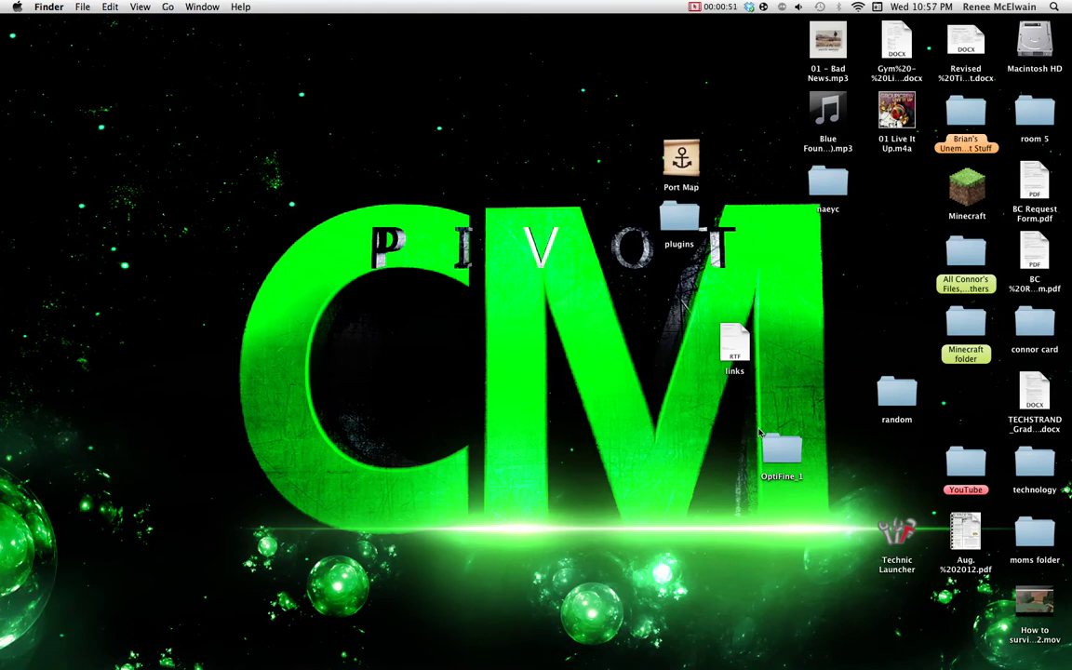
Go to ~/Library and open Application Support > minecraft > bin.
{"action": "left_click", "coordinate": [171, 8]}
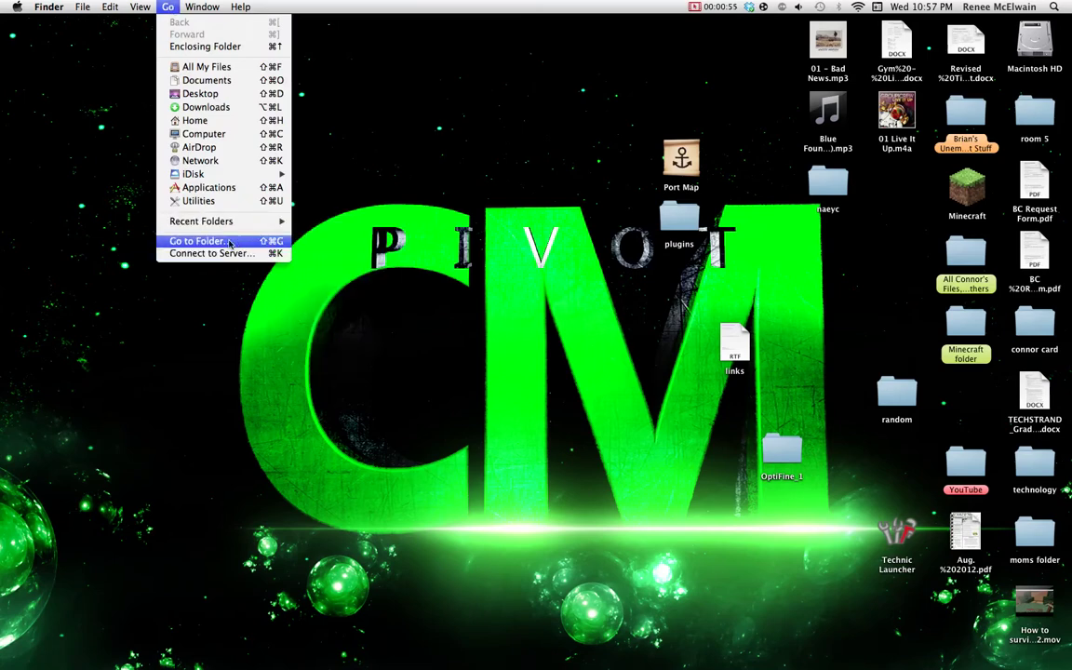
{"action": "left_click", "coordinate": [199, 241]}
{"action": "type", "text": "~/Library/"}
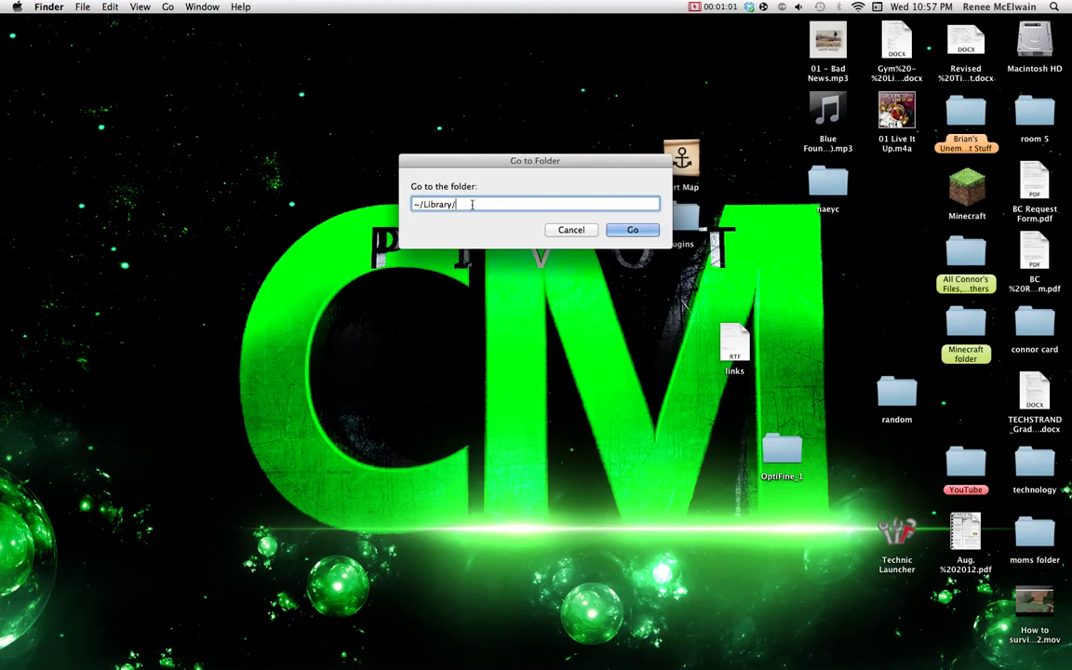
{"action": "left_click", "coordinate": [632, 230]}
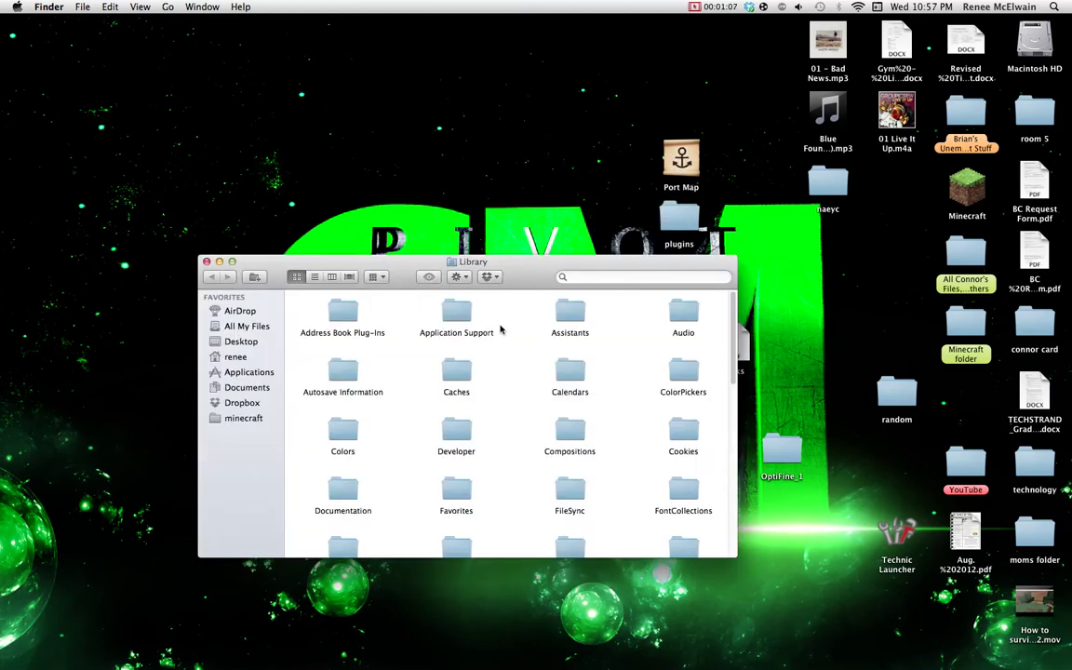
{"action": "double_click", "coordinate": [459, 319]}
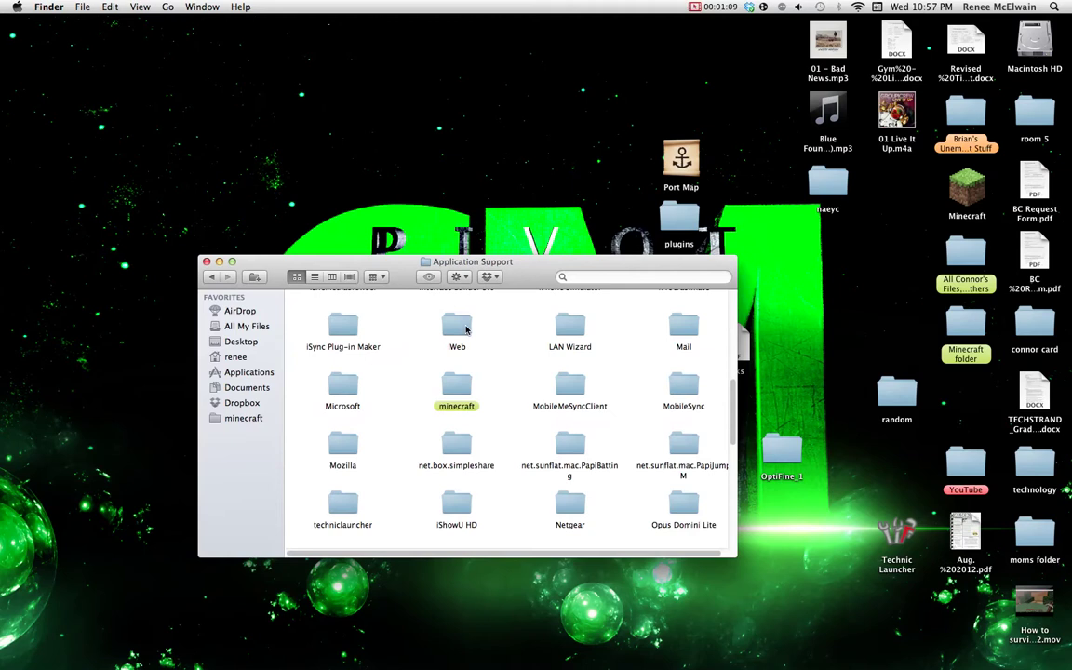
{"action": "scroll", "coordinate": [458, 386], "scroll_direction": "up", "scroll_amount": 2}
{"action": "left_click", "coordinate": [460, 391]}
{"action": "double_click", "coordinate": [460, 391]}
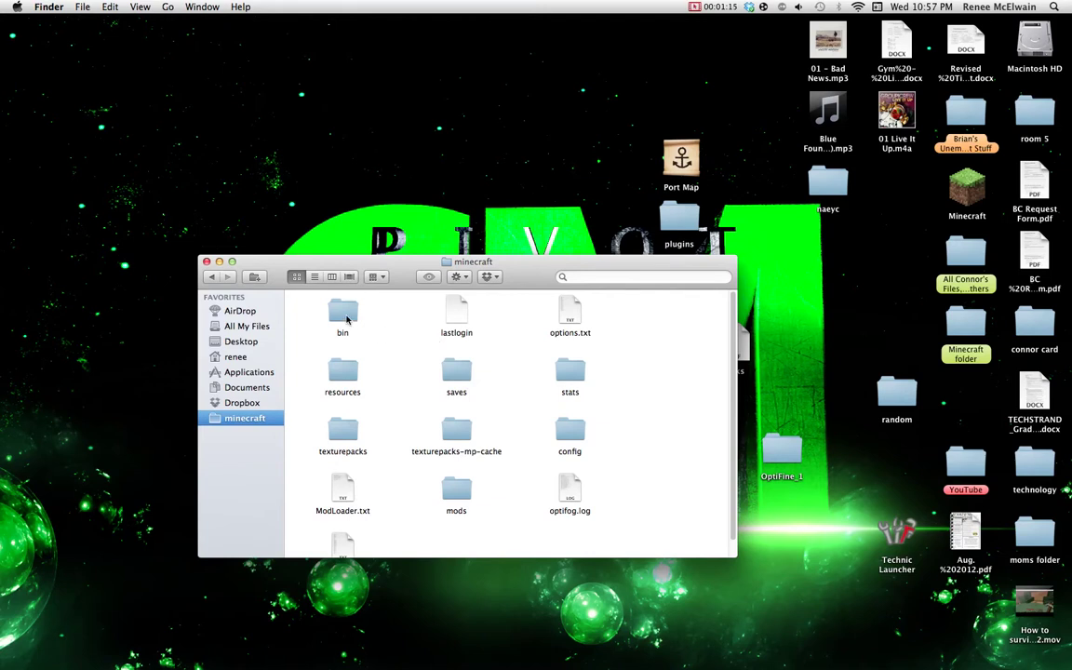
{"action": "double_click", "coordinate": [343, 314]}
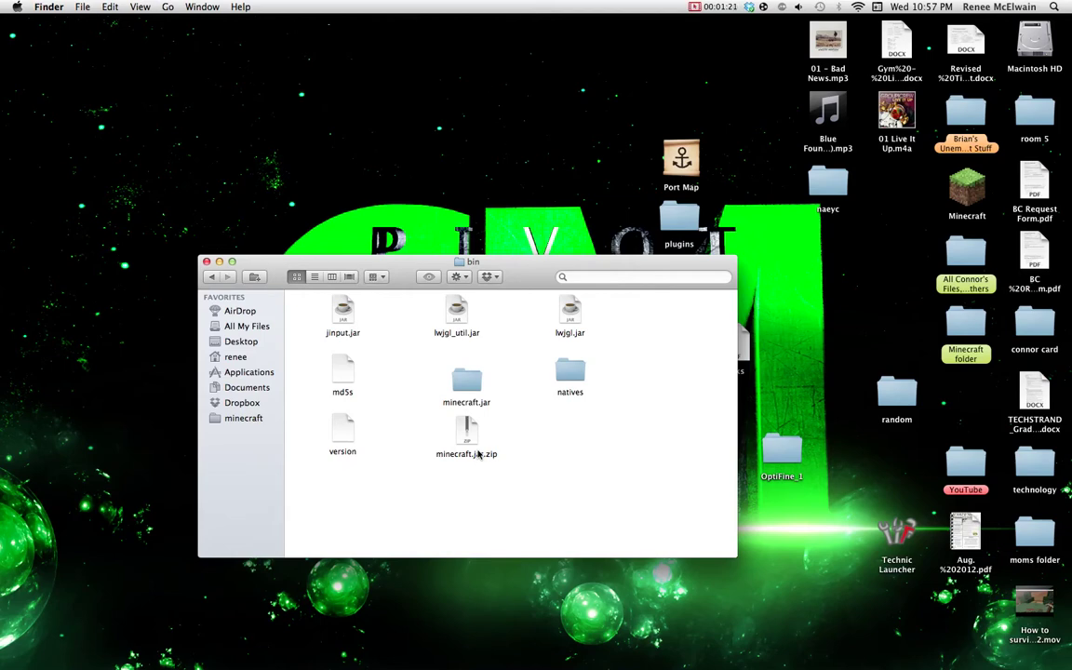
Move the old minecraft.jar to the Trash and empty the Trash.
{"action": "right_click", "coordinate": [471, 382]}
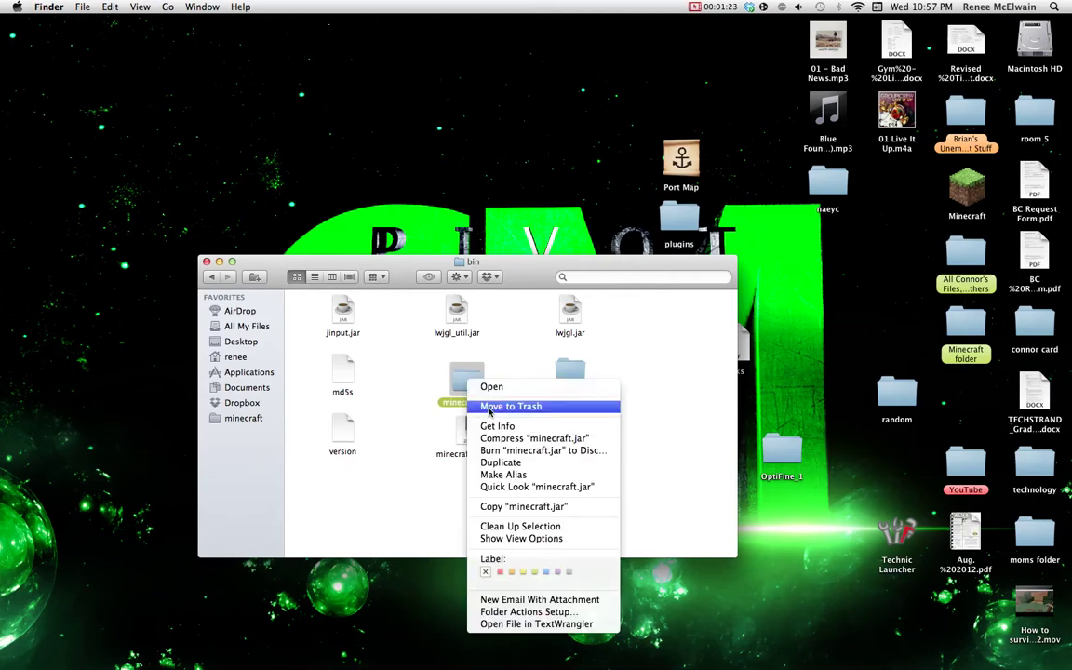
{"action": "left_click", "coordinate": [489, 411]}
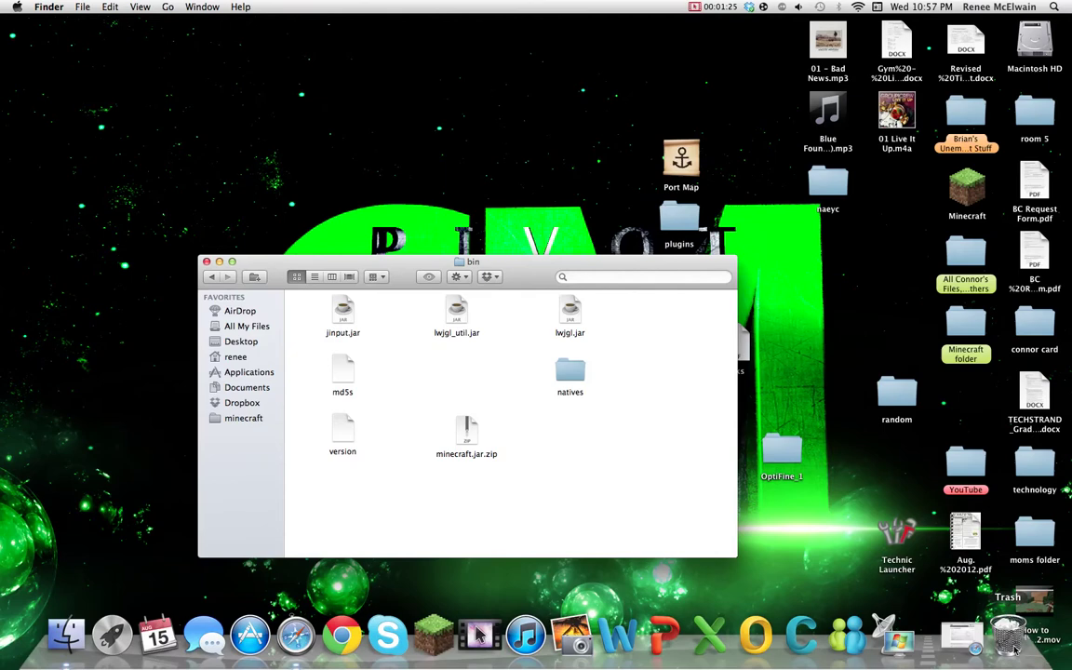
{"action": "right_click", "coordinate": [1008, 636]}
{"action": "left_click", "coordinate": [1016, 592]}
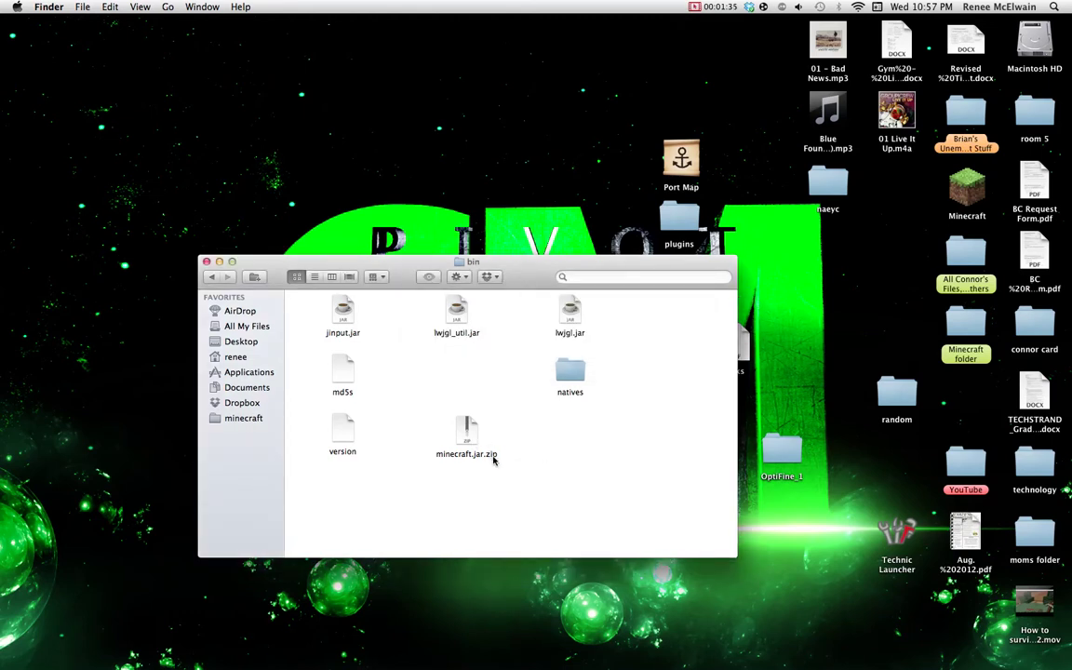
Expand minecraft.jar.zip into a fresh minecraft.jar folder.
{"action": "left_click", "coordinate": [495, 459]}
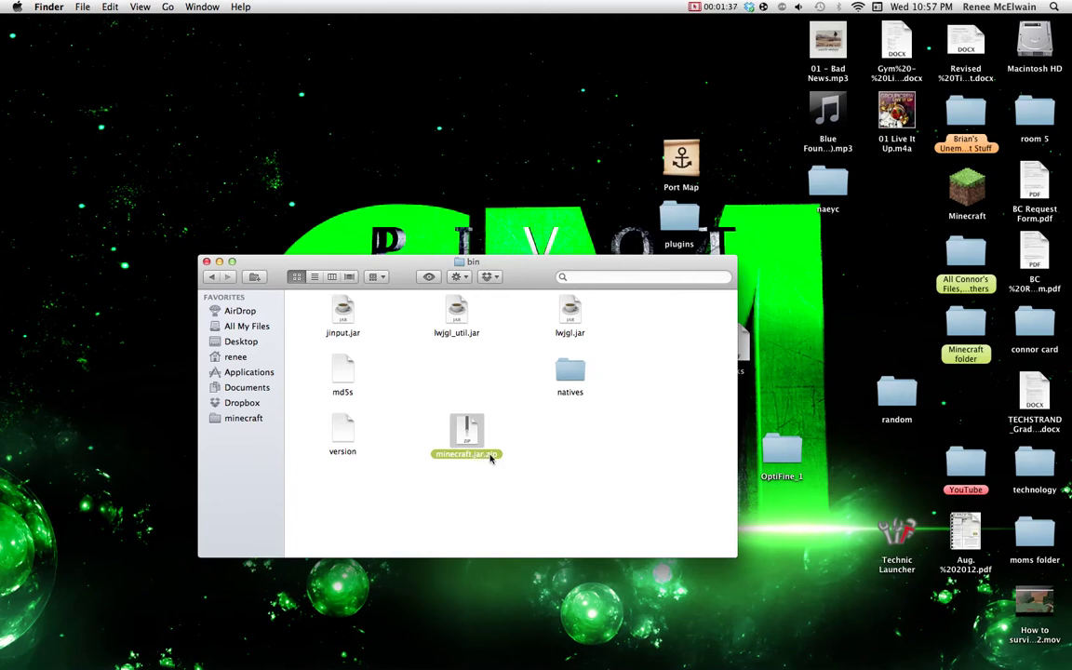
{"action": "left_click", "coordinate": [475, 408]}
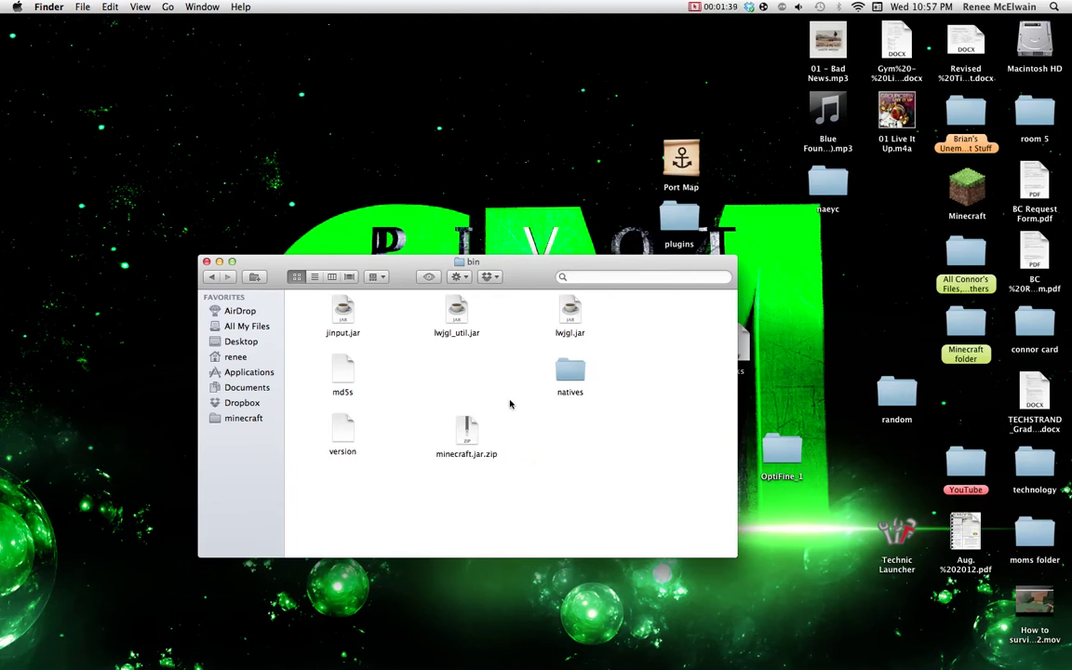
{"action": "left_click", "coordinate": [467, 438]}
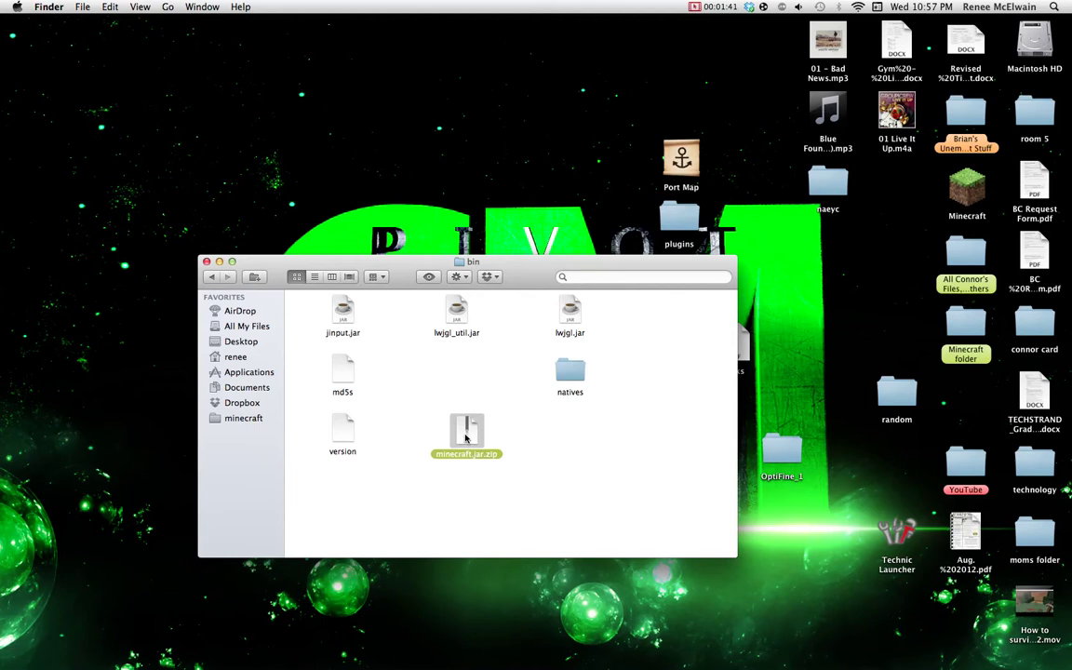
{"action": "double_click", "coordinate": [466, 438]}
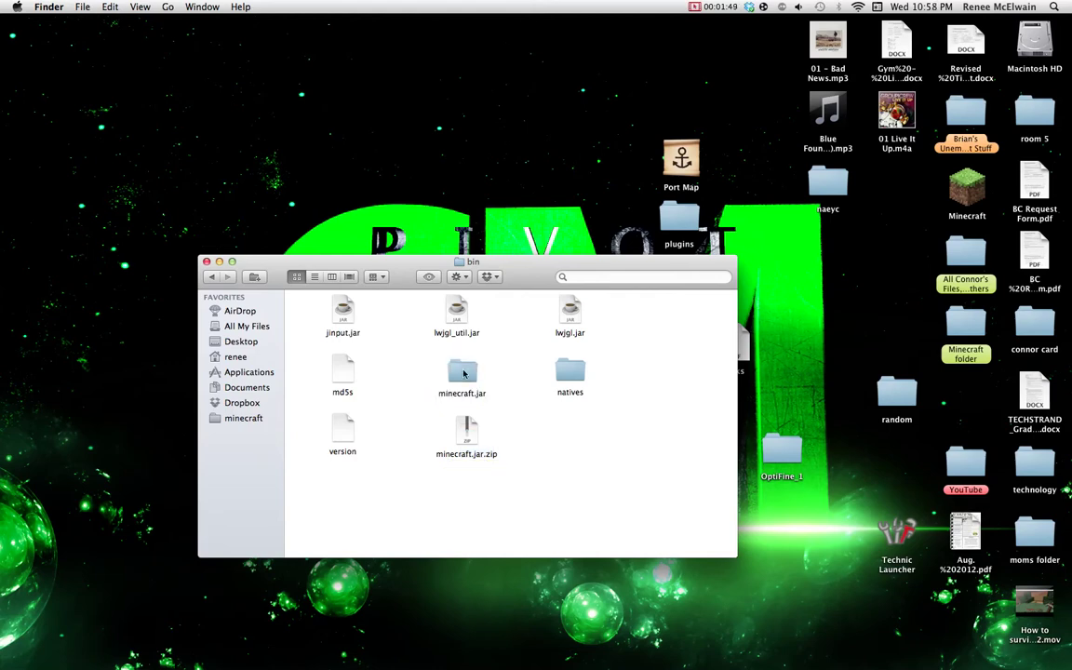
Select all the class files in the OptiFine_1 folder, then close it.
{"action": "left_click", "coordinate": [780, 453]}
{"action": "double_click", "coordinate": [780, 453]}
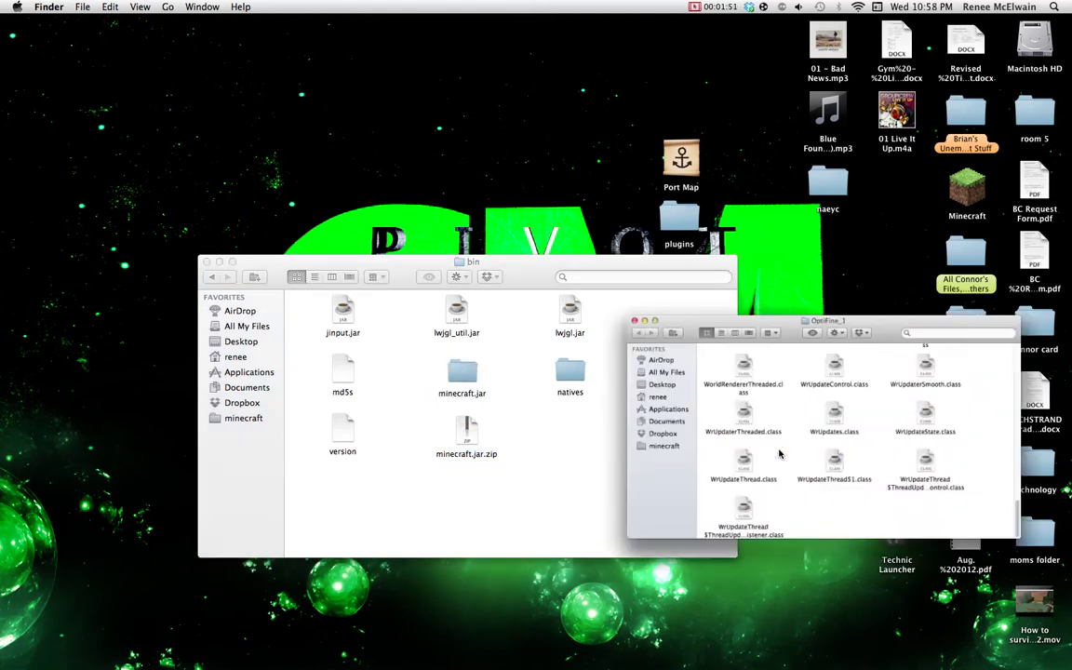
{"action": "scroll", "coordinate": [1011, 502], "scroll_direction": "up", "scroll_amount": 1}
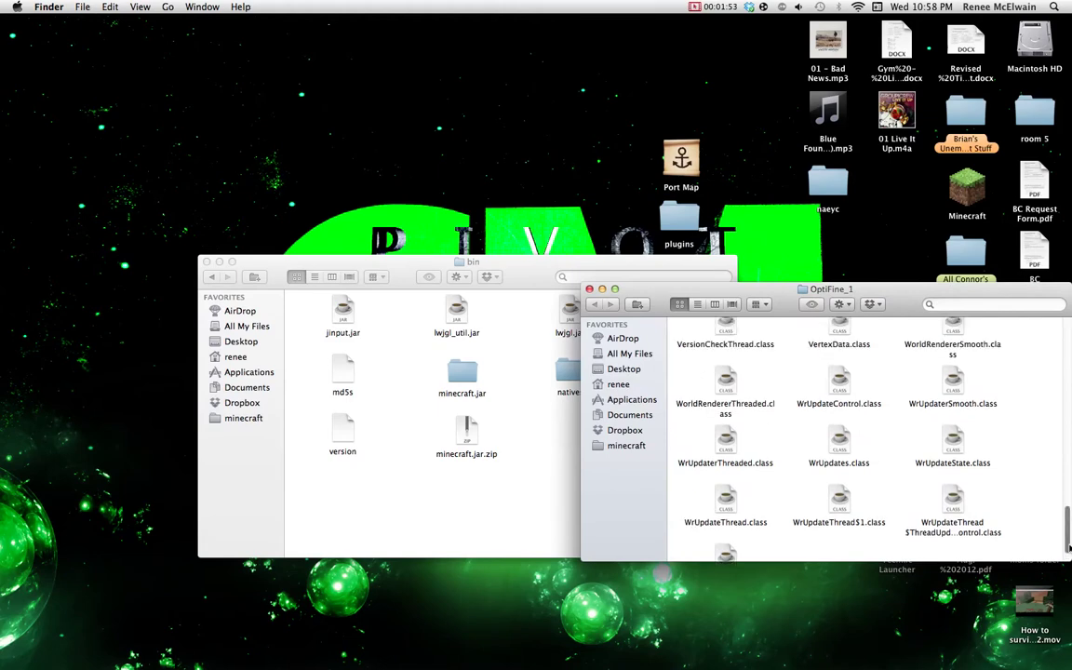
{"action": "left_click_drag", "start_coordinate": [1068, 547], "coordinate": [1069, 328]}
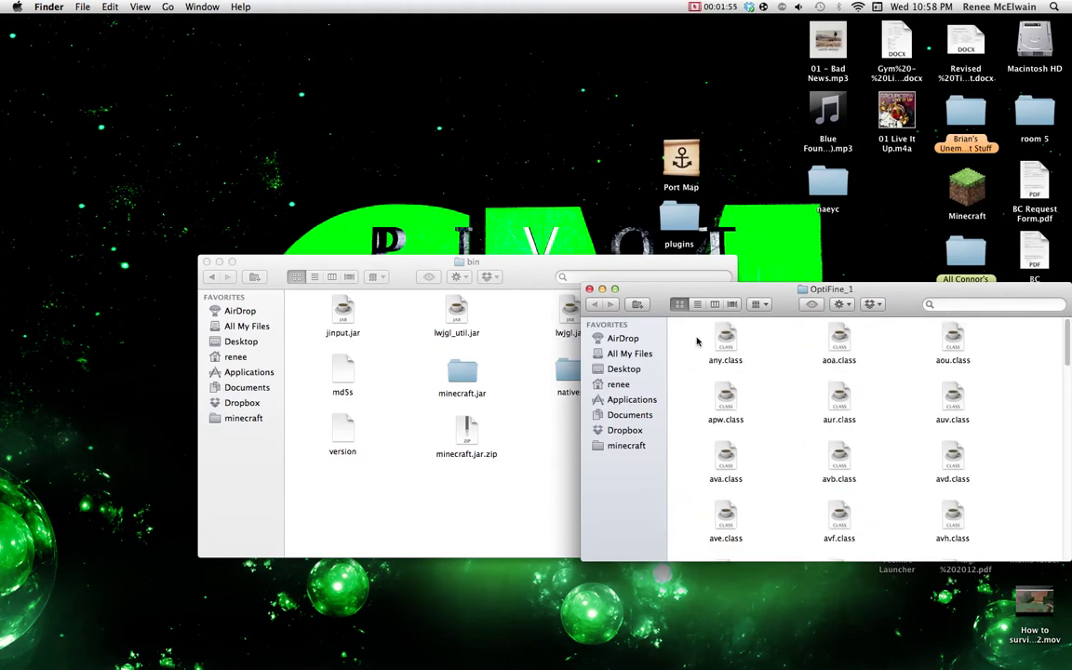
{"action": "left_click", "coordinate": [726, 344]}
{"action": "scroll", "coordinate": [873, 414], "scroll_direction": "down", "scroll_amount": 15}
{"action": "key", "text": "super+a"}
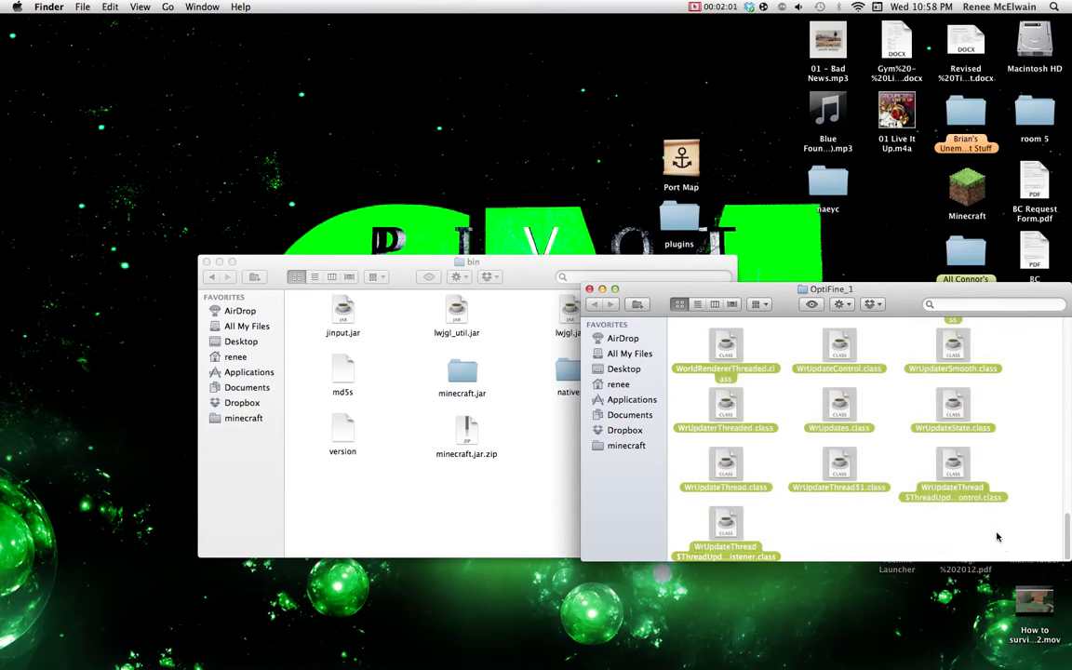
{"action": "left_click", "coordinate": [968, 521]}
{"action": "scroll", "coordinate": [873, 419], "scroll_direction": "up", "scroll_amount": 15}
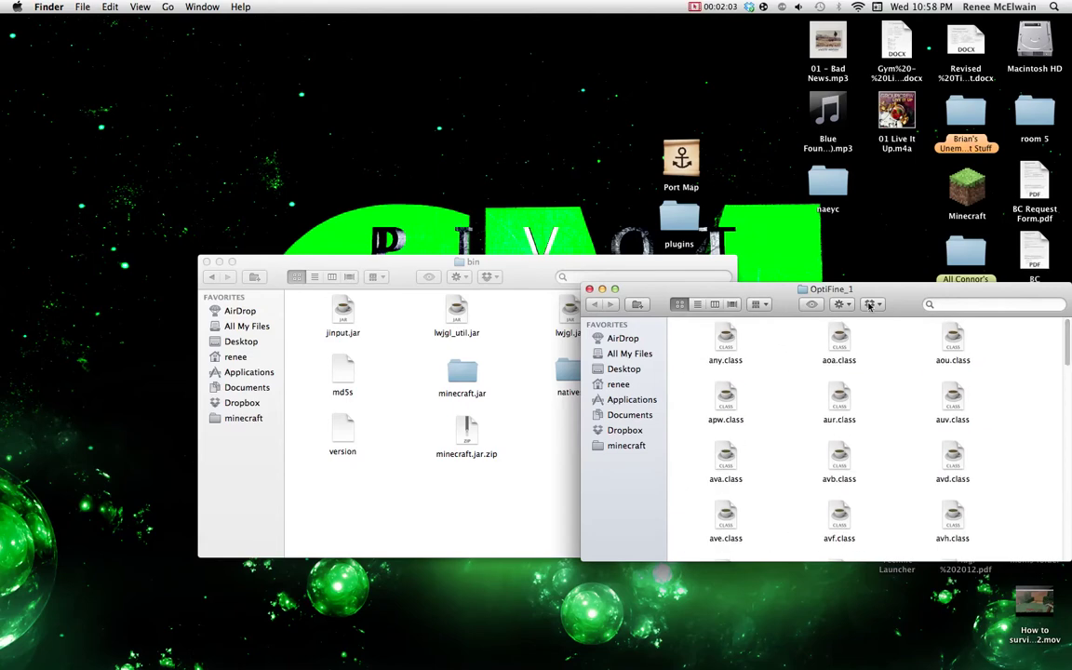
{"action": "left_click", "coordinate": [589, 290]}
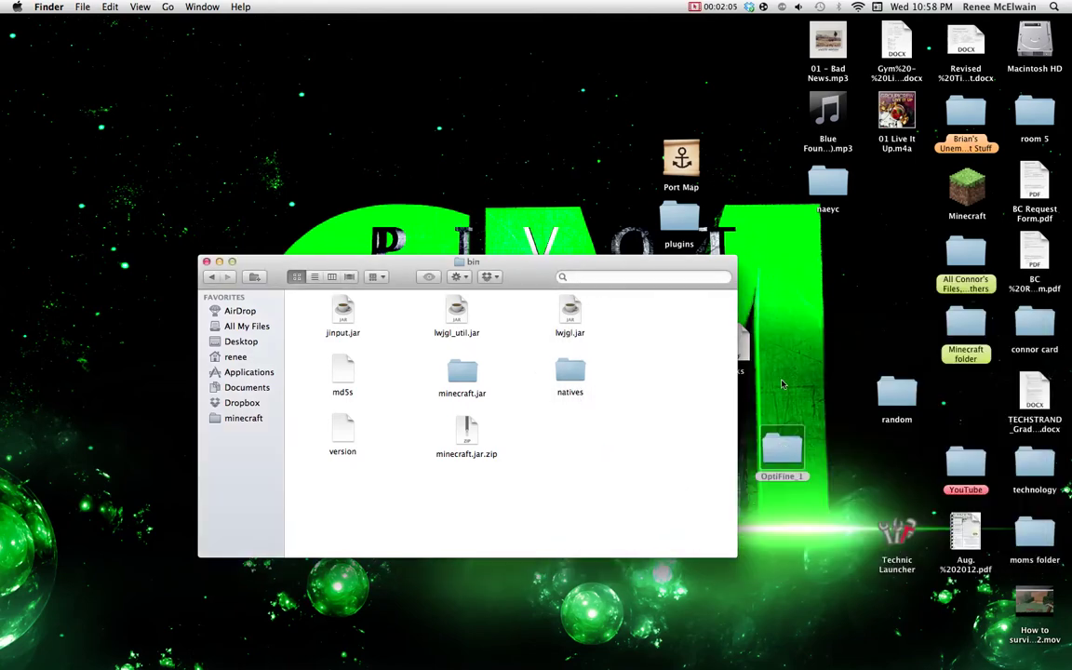
Paste the OptiFine files into minecraft.jar, replacing the existing ones, and close the window.
{"action": "double_click", "coordinate": [469, 377]}
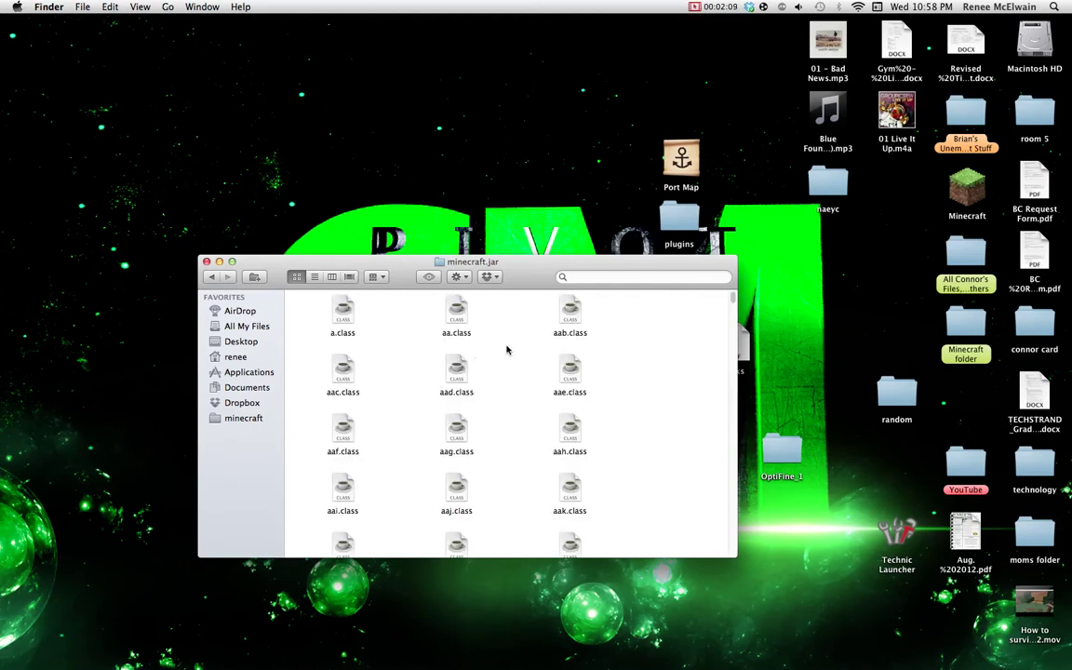
{"action": "right_click", "coordinate": [509, 363]}
{"action": "left_click", "coordinate": [533, 405]}
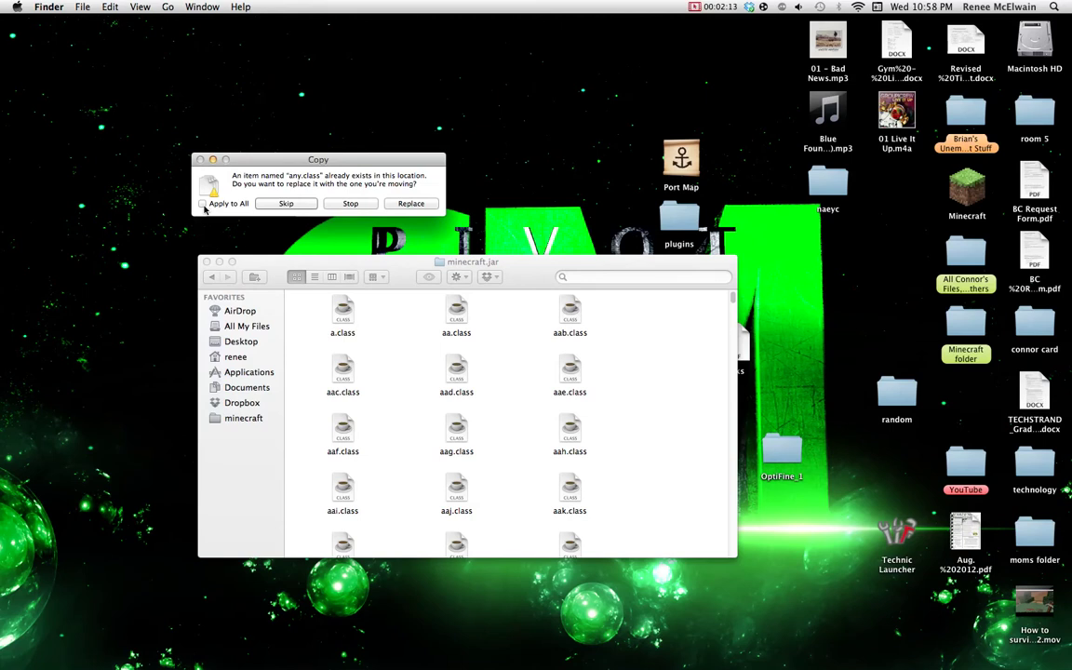
{"action": "left_click", "coordinate": [410, 203]}
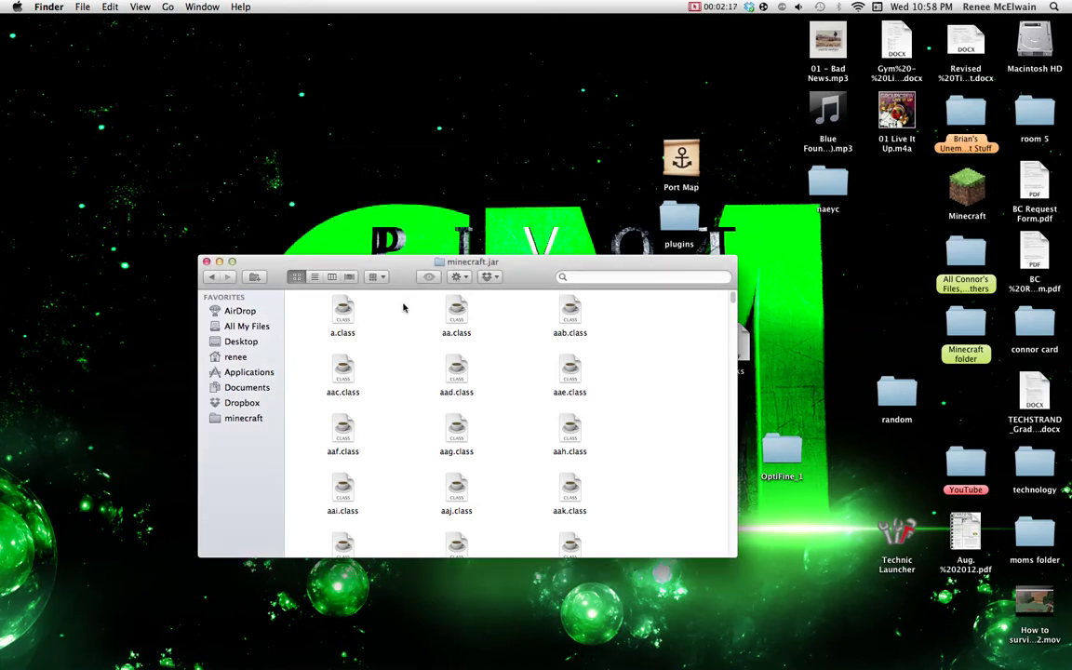
{"action": "left_click", "coordinate": [206, 262]}
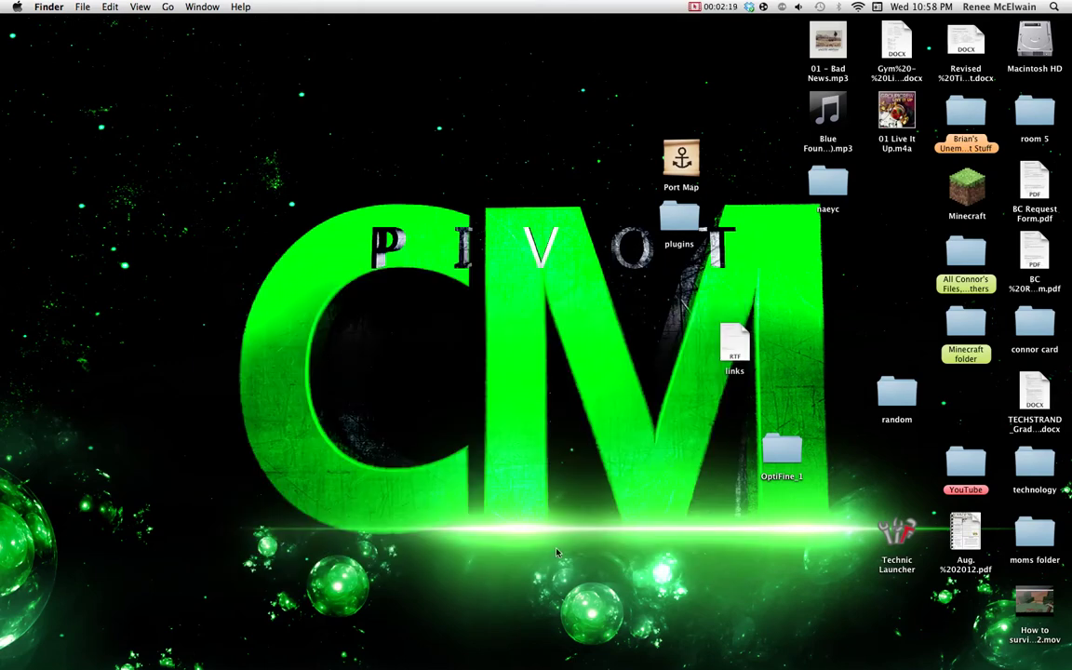
{"action": "mouse_move", "coordinate": [558, 664]}
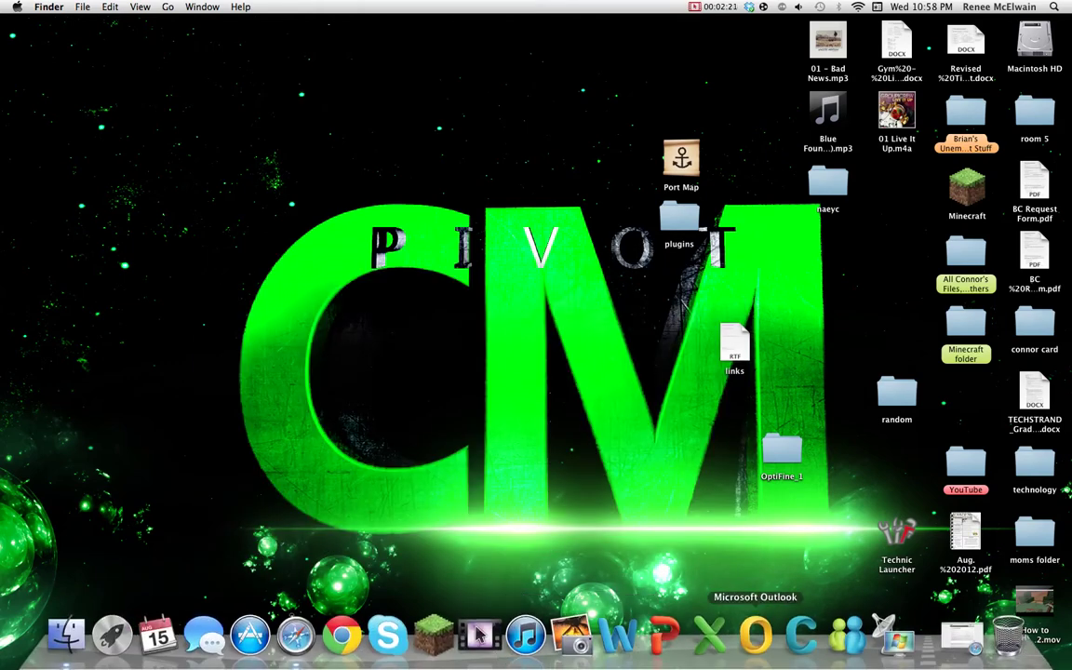
Minimise the Safari window showing the YouTube upload page, so the desktop shows.
{"action": "left_click", "coordinate": [968, 642]}
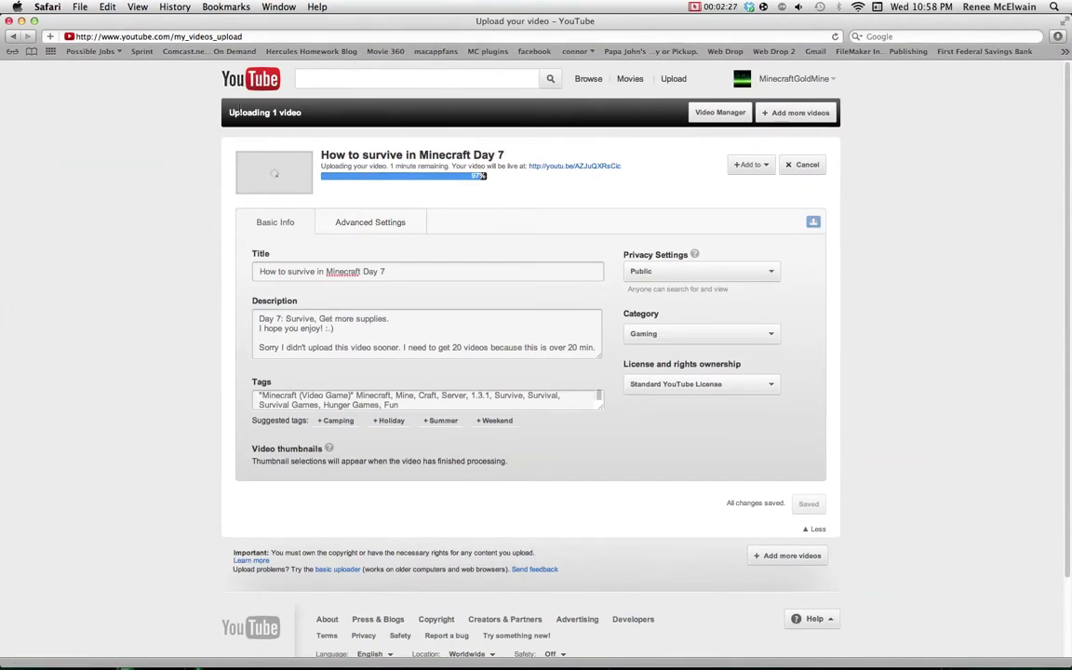
{"action": "left_click", "coordinate": [21, 20]}
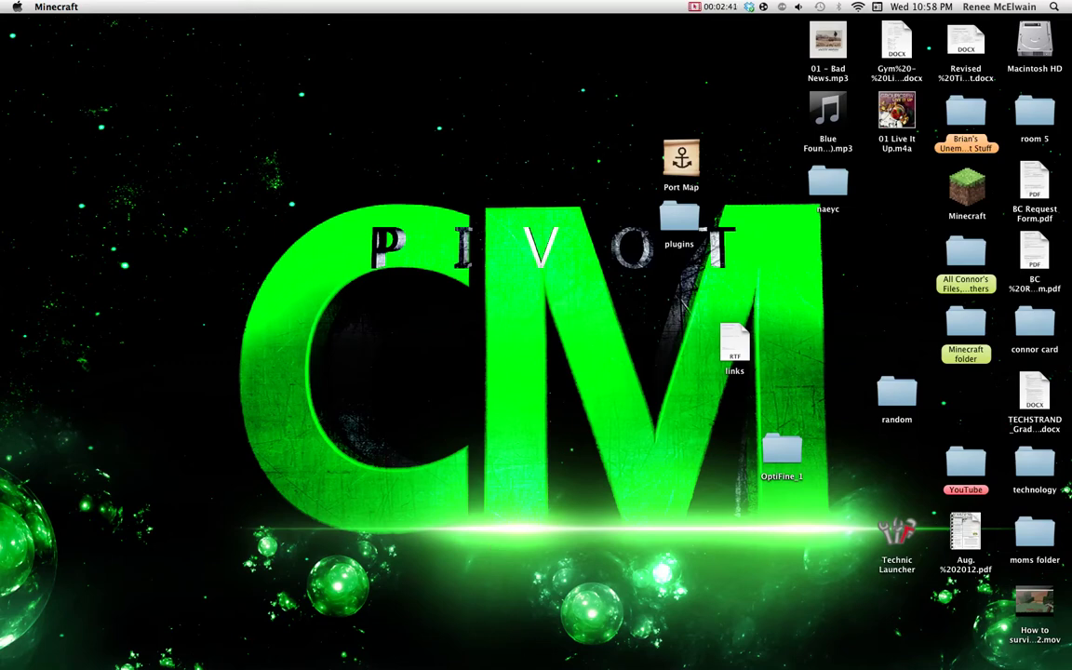
Log in, load the saved singleplayer world, and maximise the game window.
{"action": "key", "text": "Return"}
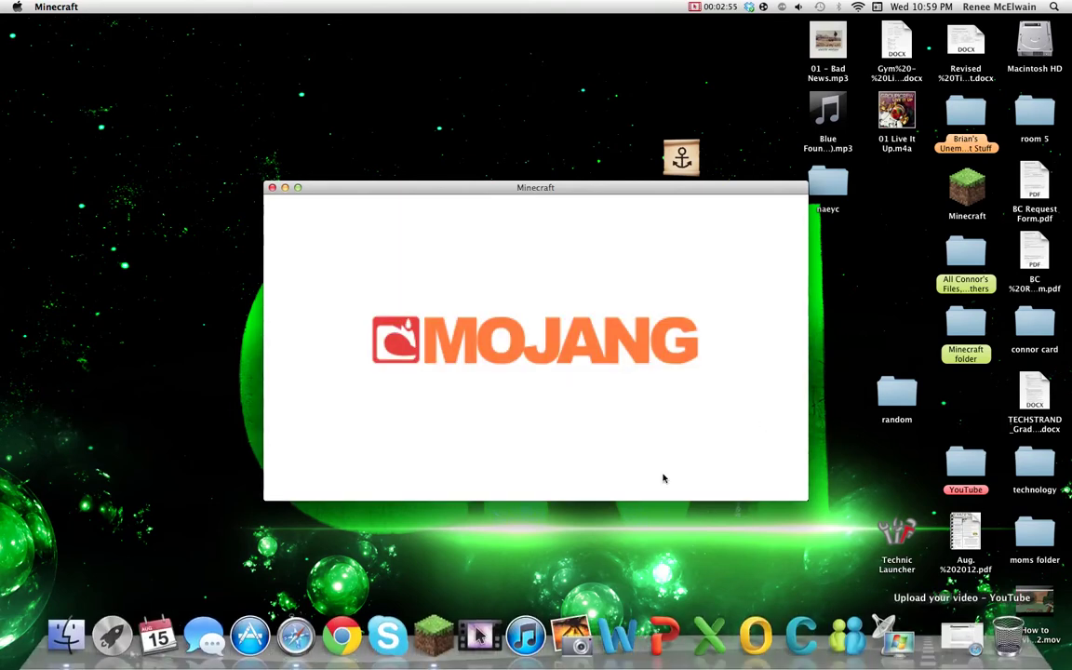
{"action": "left_click_drag", "start_coordinate": [396, 192], "coordinate": [398, 189]}
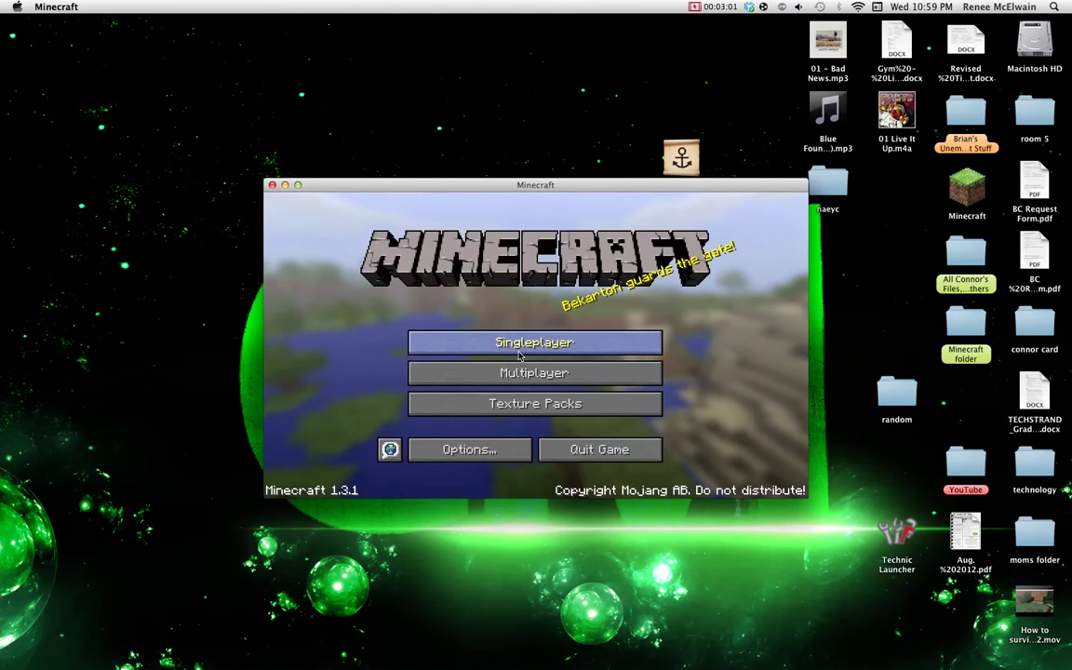
{"action": "left_click", "coordinate": [463, 291]}
{"action": "double_click", "coordinate": [415, 247]}
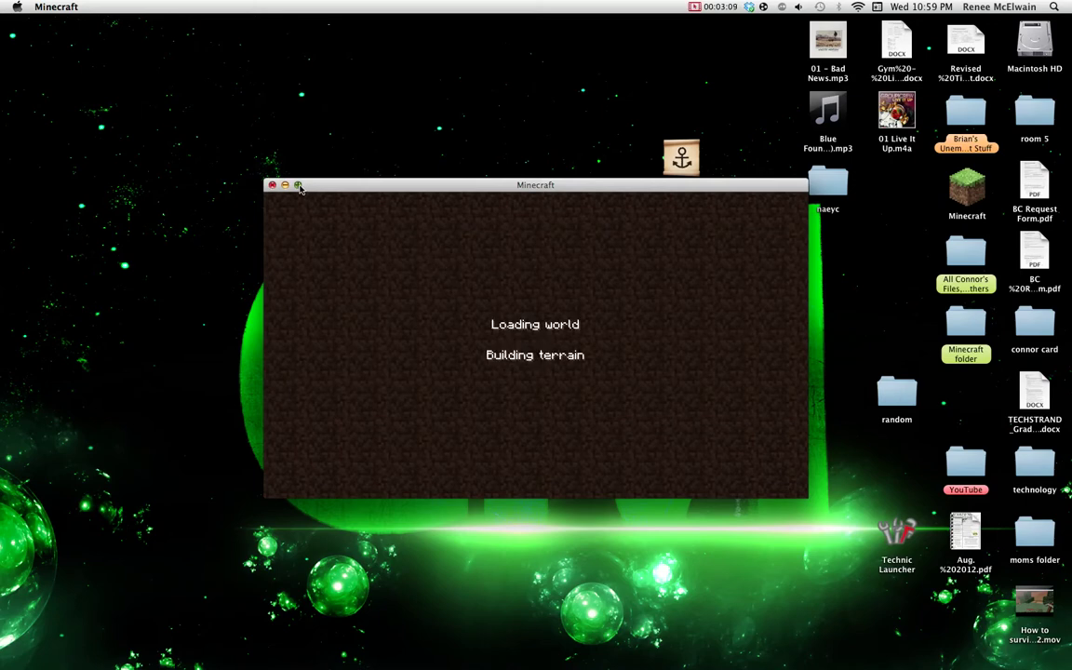
{"action": "left_click", "coordinate": [298, 186]}
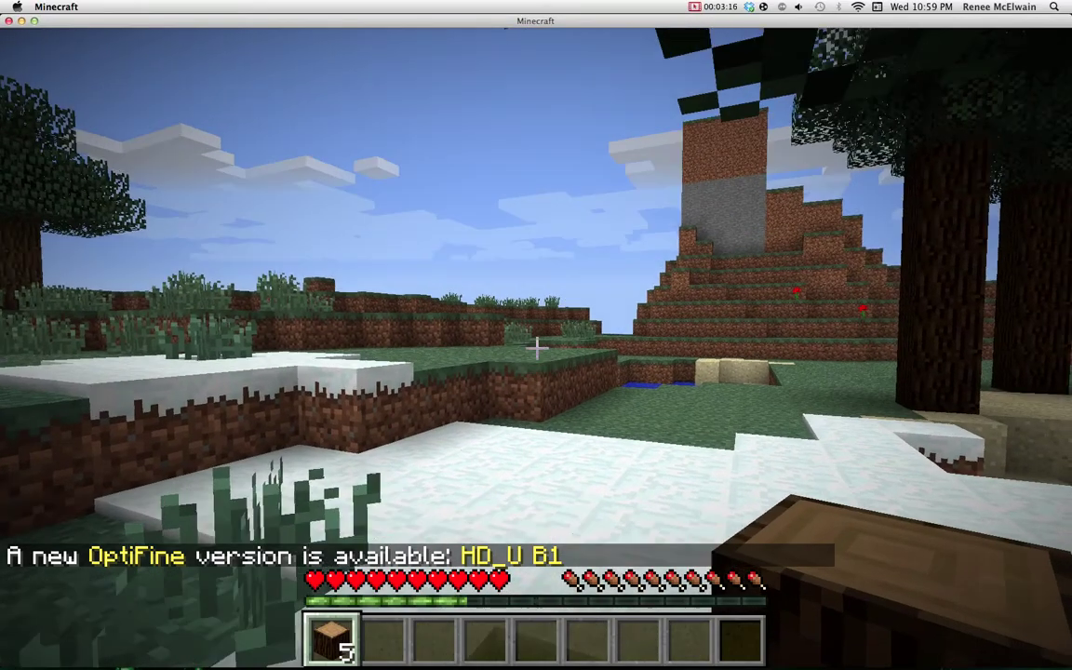
Walk toward the snowy forest, then save and quit to the title screen.
{"action": "key", "text": "w"}
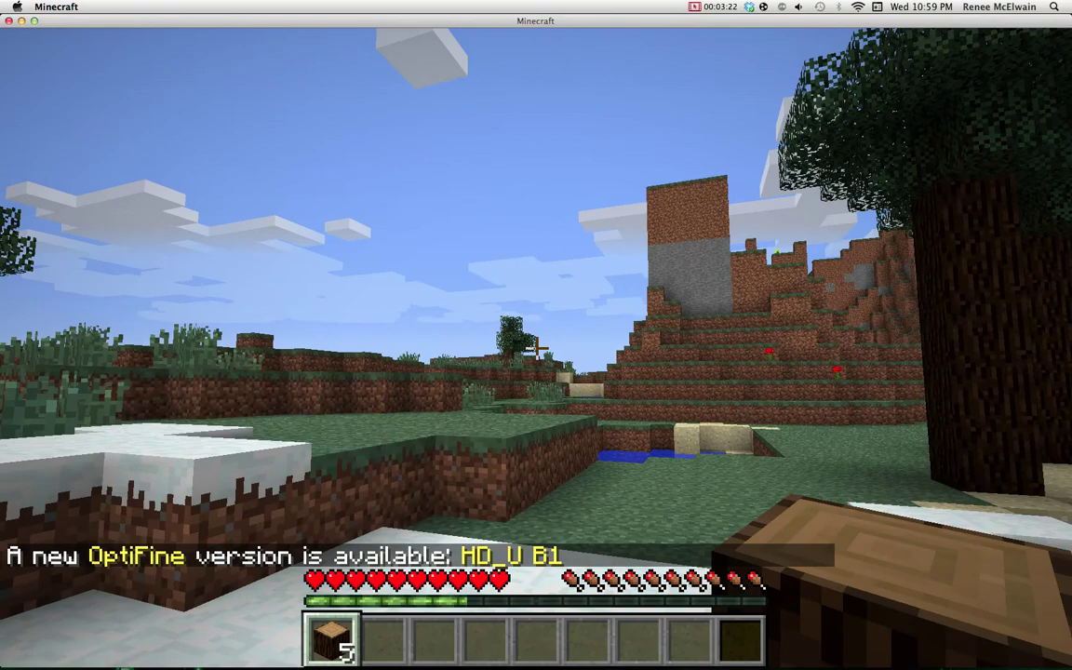
{"action": "key", "text": "w"}
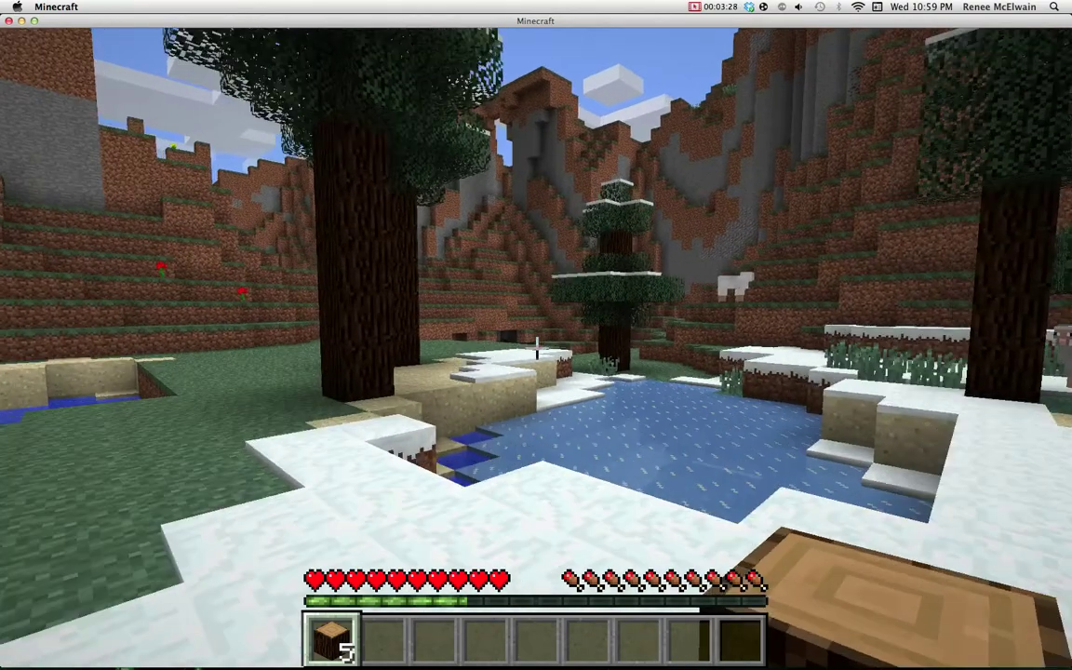
{"action": "key", "text": "w"}
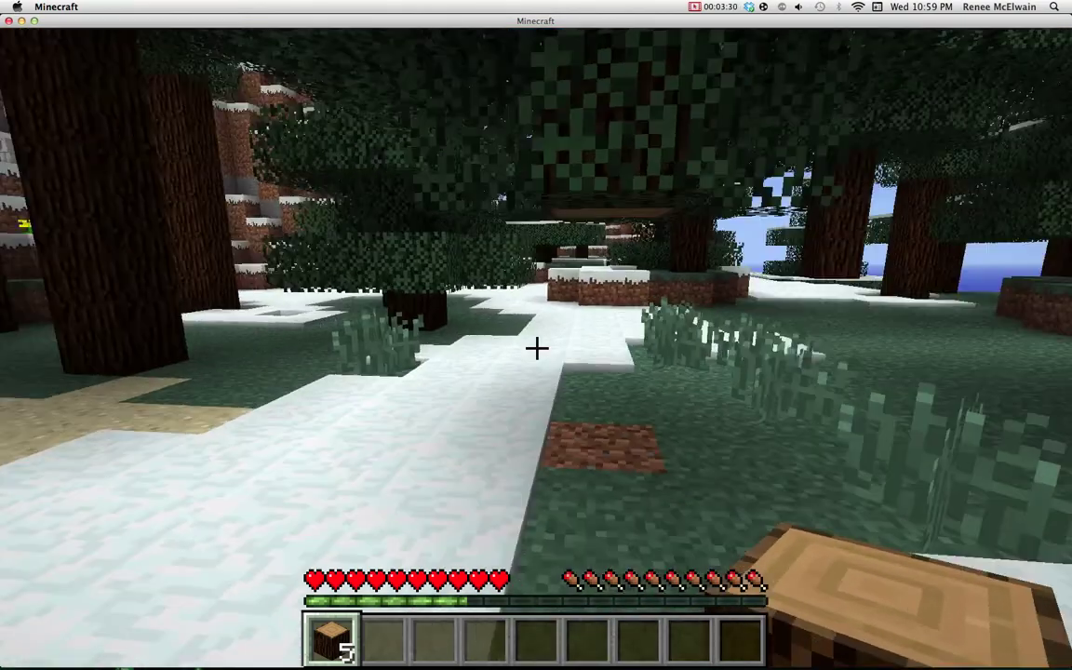
{"action": "key", "text": "e"}
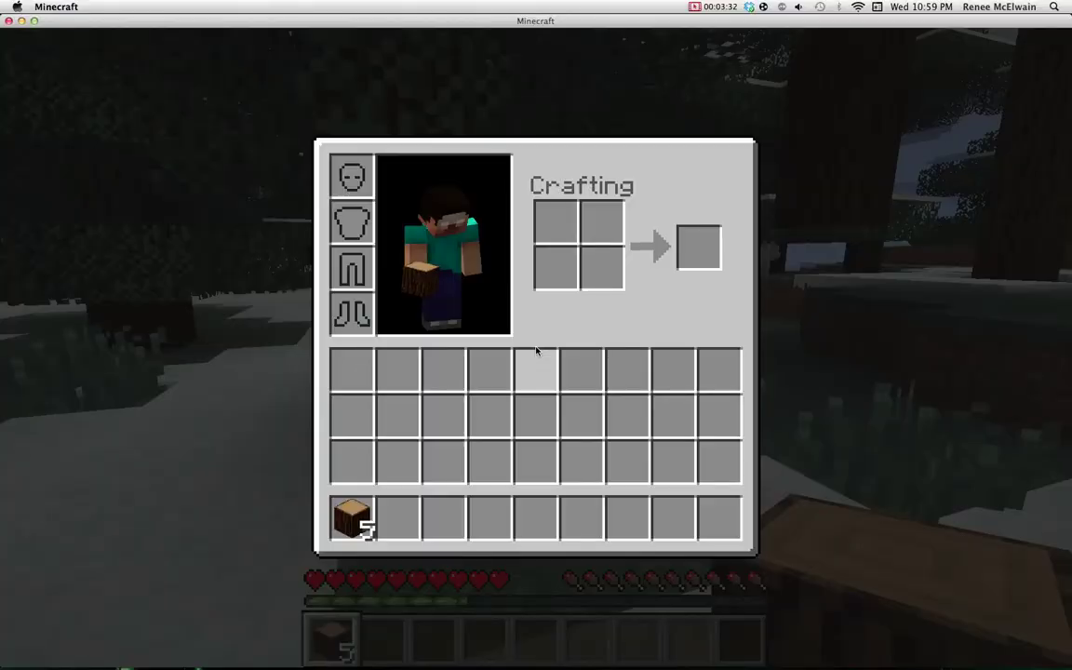
{"action": "key", "text": "Escape"}
{"action": "key", "text": "Escape"}
{"action": "left_click", "coordinate": [576, 473]}
Apply the FaithfulVenom 32x texture pack, reload the singleplayer world, and walk toward the trees.
{"action": "left_click", "coordinate": [515, 437]}
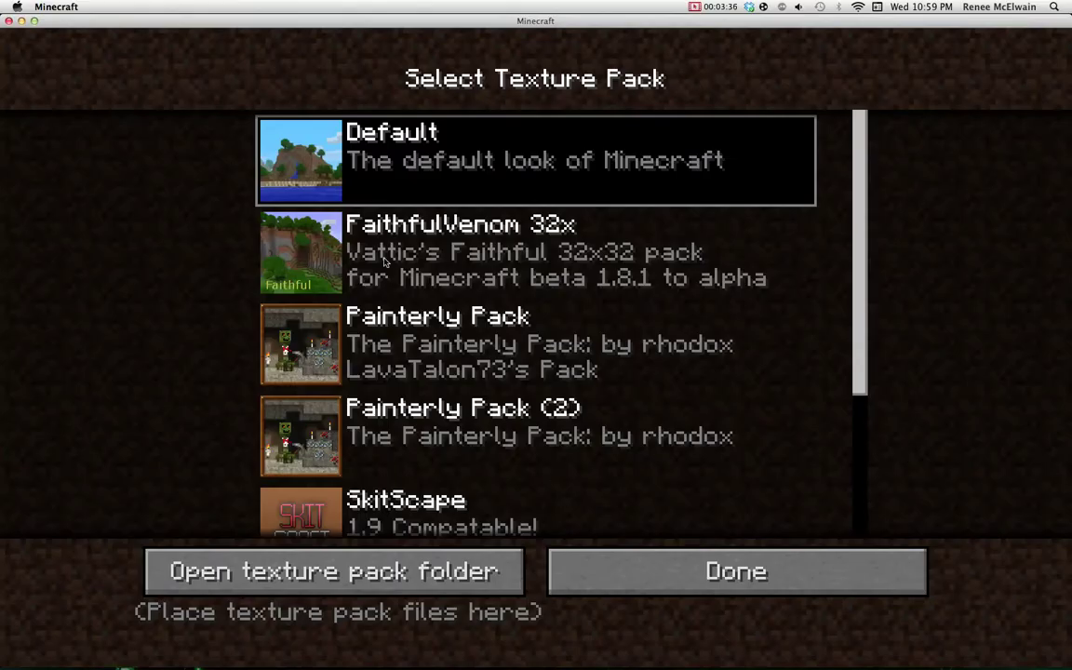
{"action": "left_click", "coordinate": [633, 276]}
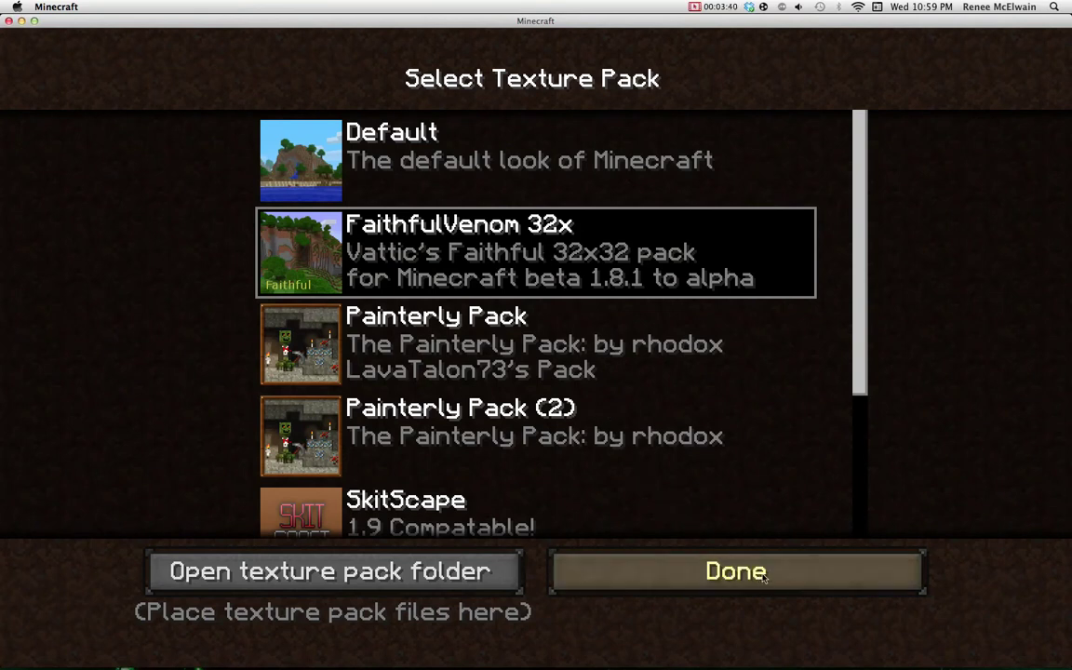
{"action": "key", "text": "Escape"}
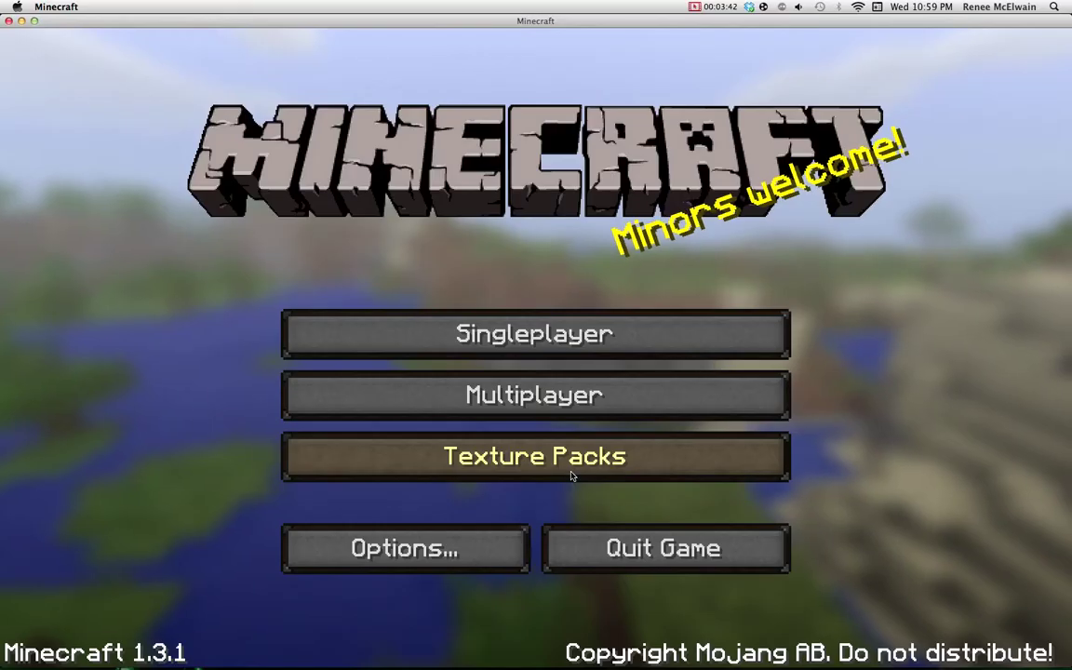
{"action": "left_click", "coordinate": [511, 352]}
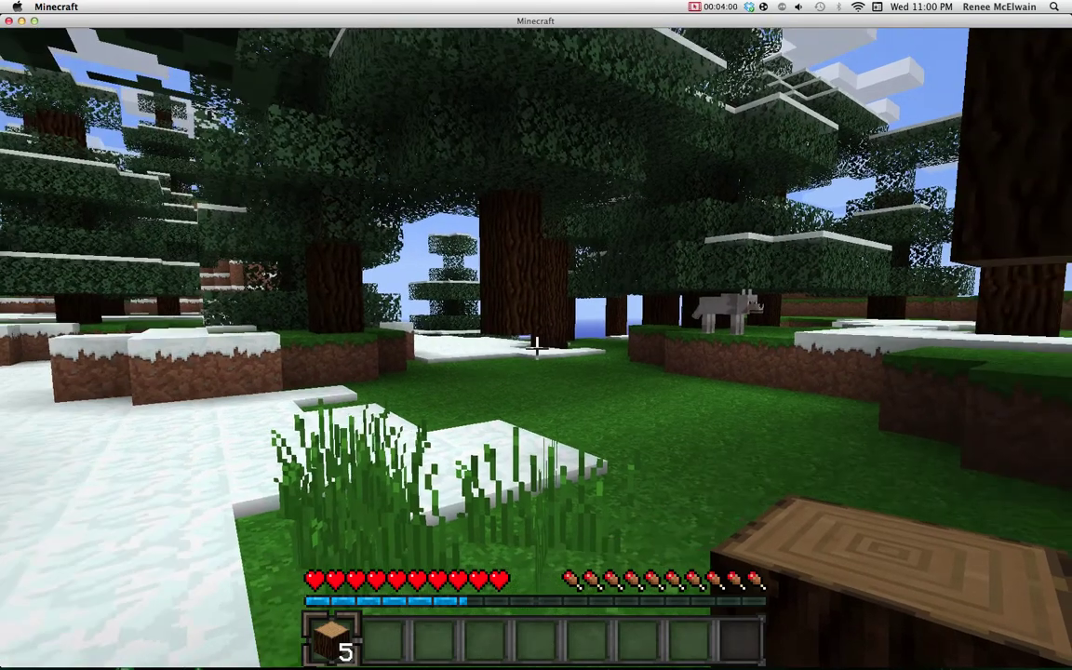
{"action": "key", "text": "w"}
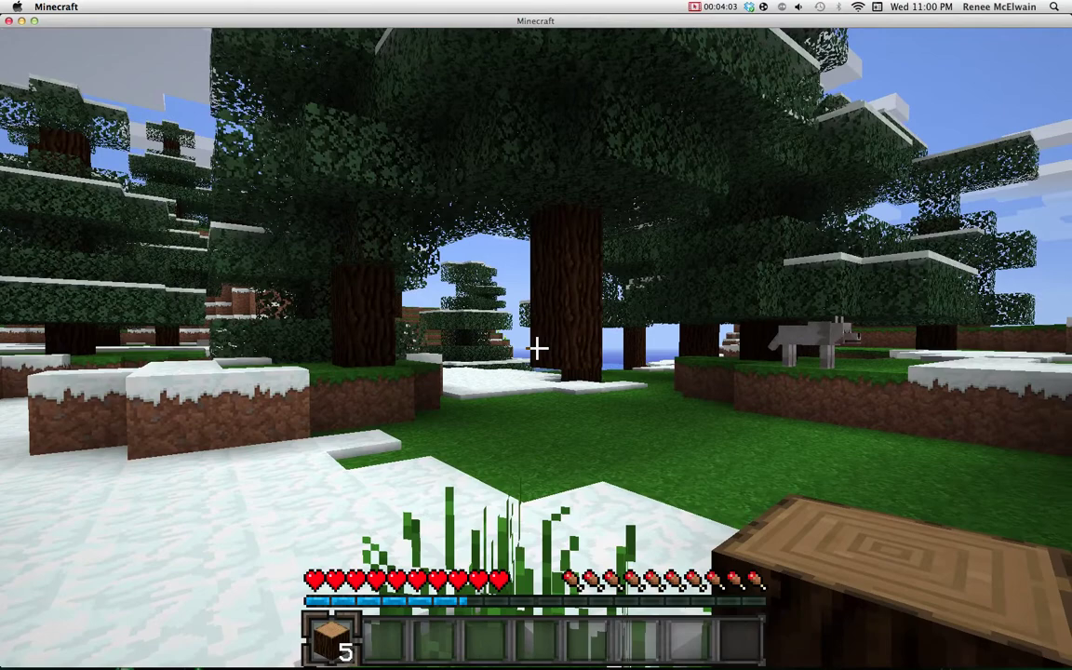
{"action": "key", "text": "w"}
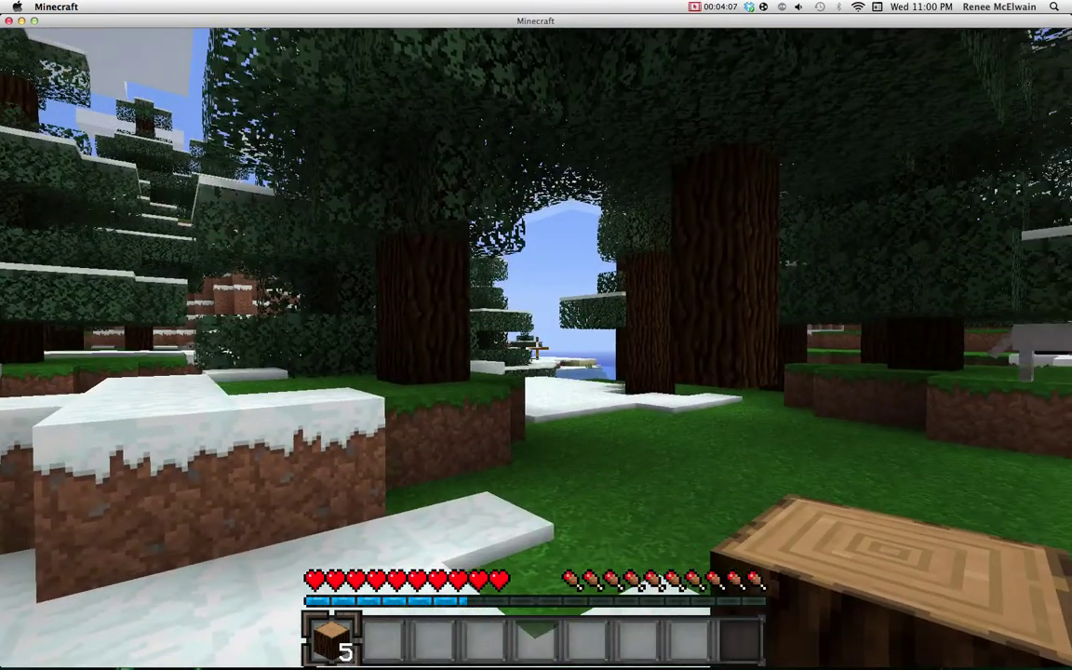
Open and close the inventory, then open chat to enter the /gamemode 1 command.
{"action": "key", "text": "e"}
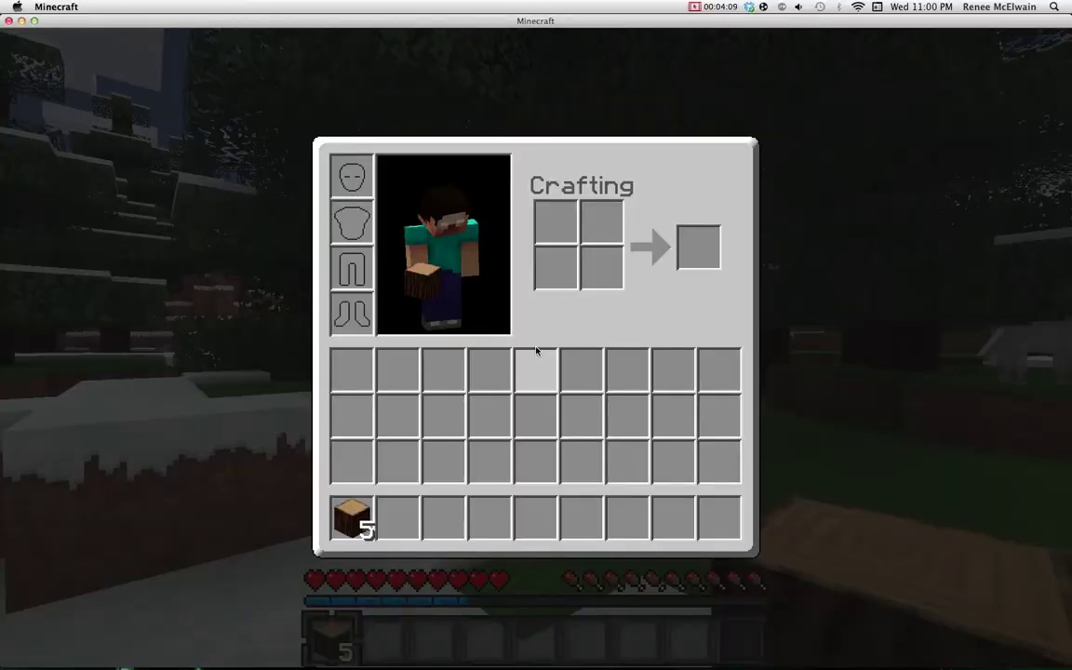
{"action": "key", "text": "e"}
{"action": "key", "text": "t"}
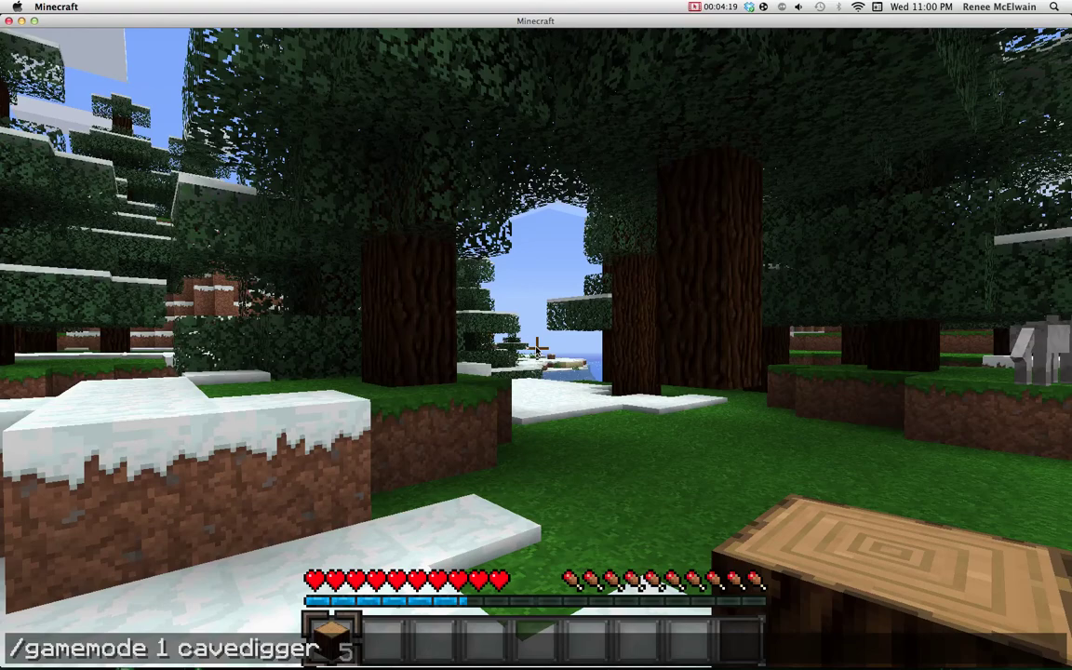
Walk out of the forest across the grassy plain toward the brown mountain.
{"action": "key", "text": "w"}
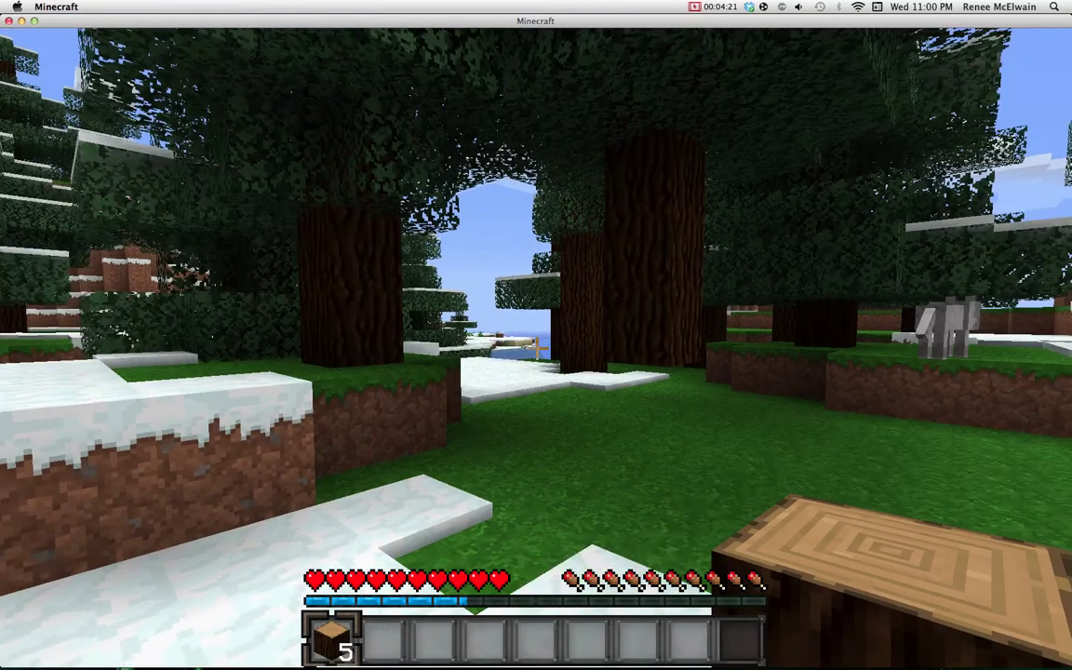
{"action": "key", "text": "w"}
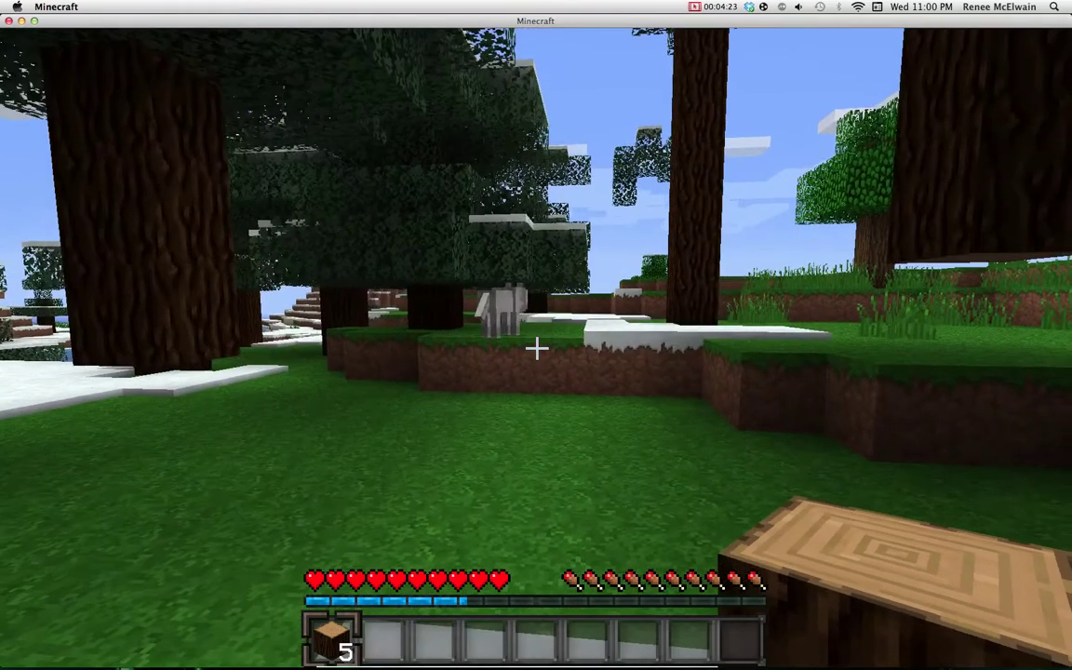
{"action": "key", "text": "w"}
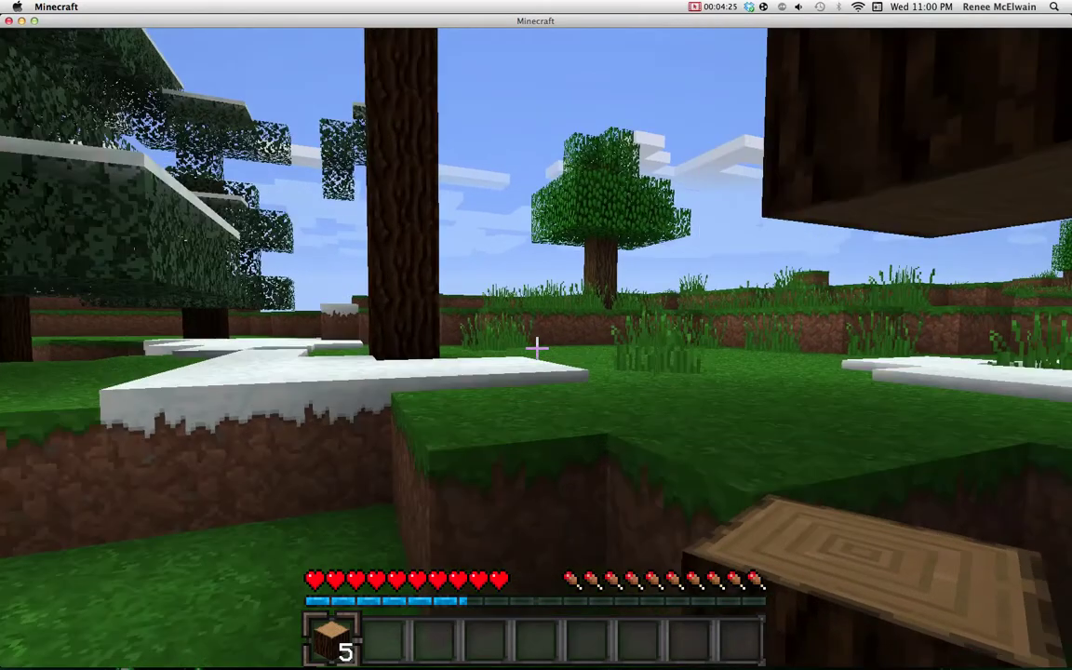
{"action": "key", "text": "w"}
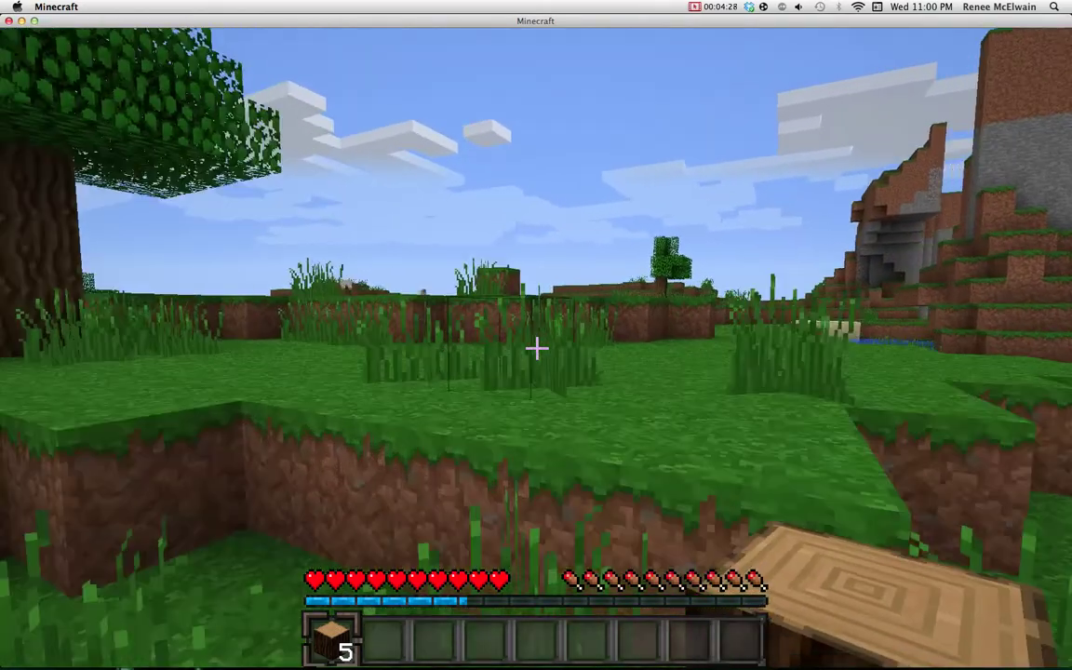
{"action": "key", "text": "w"}
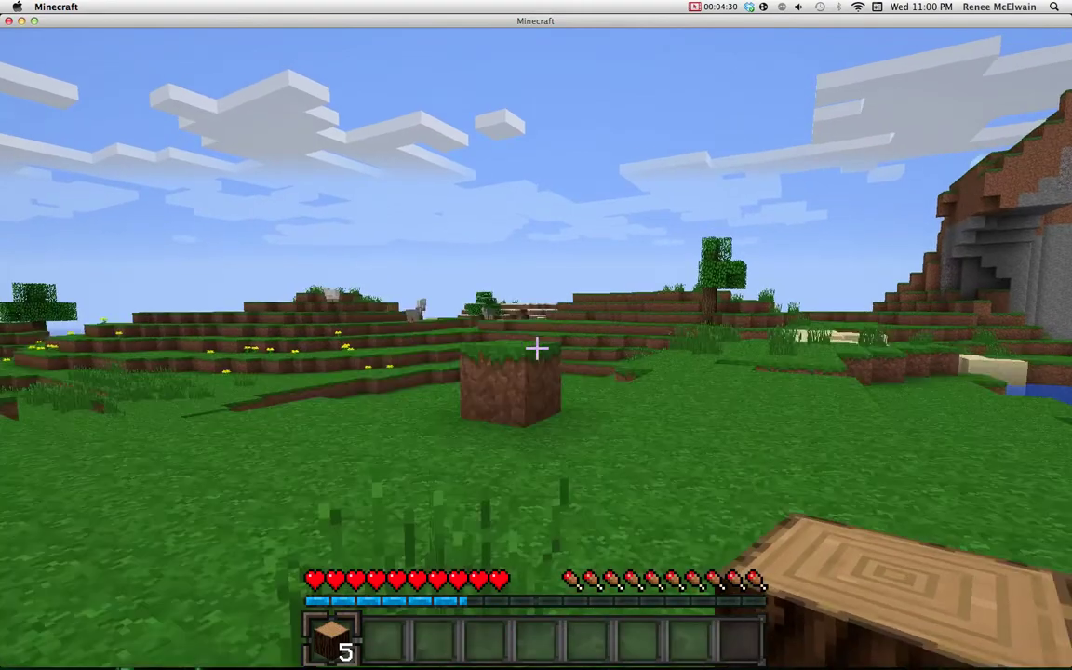
{"action": "key", "text": "w"}
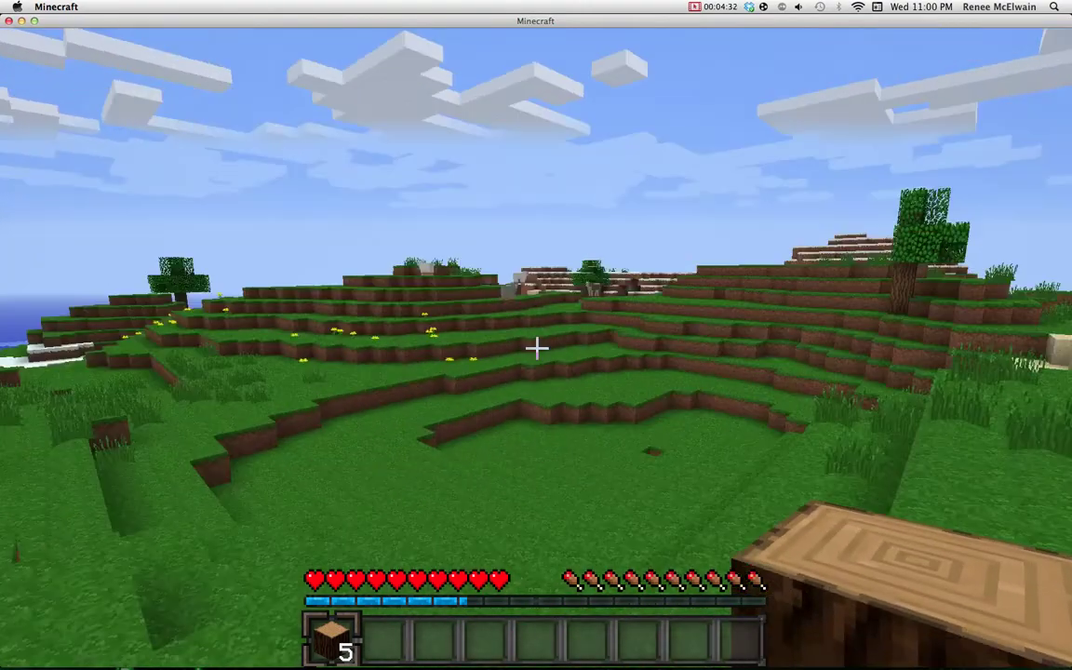
{"action": "key", "text": "w"}
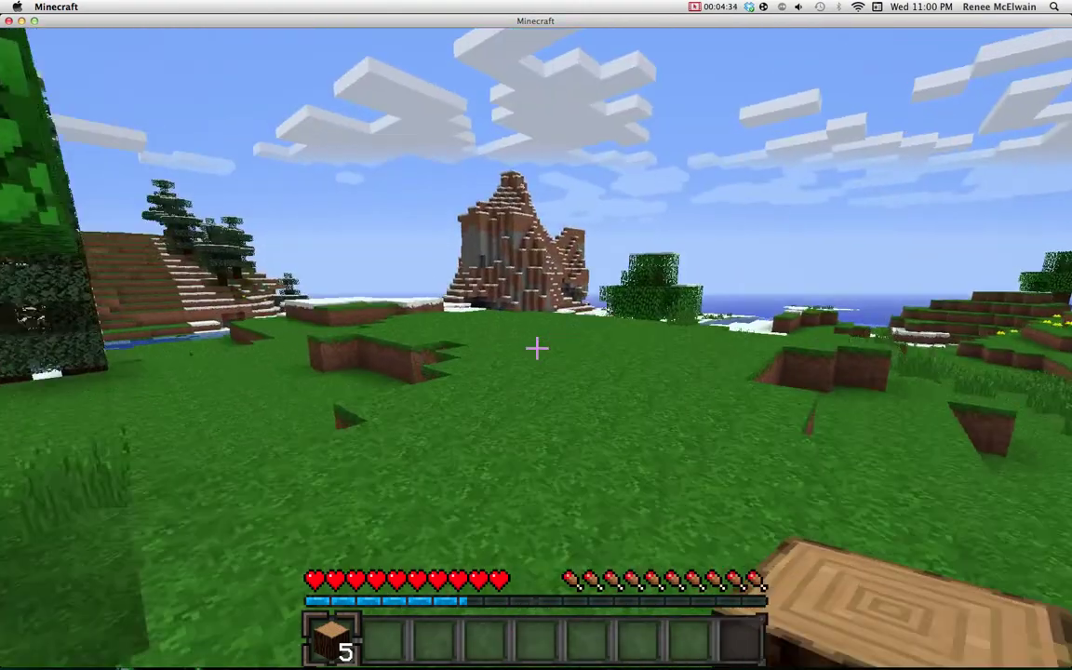
{"action": "key", "text": "w"}
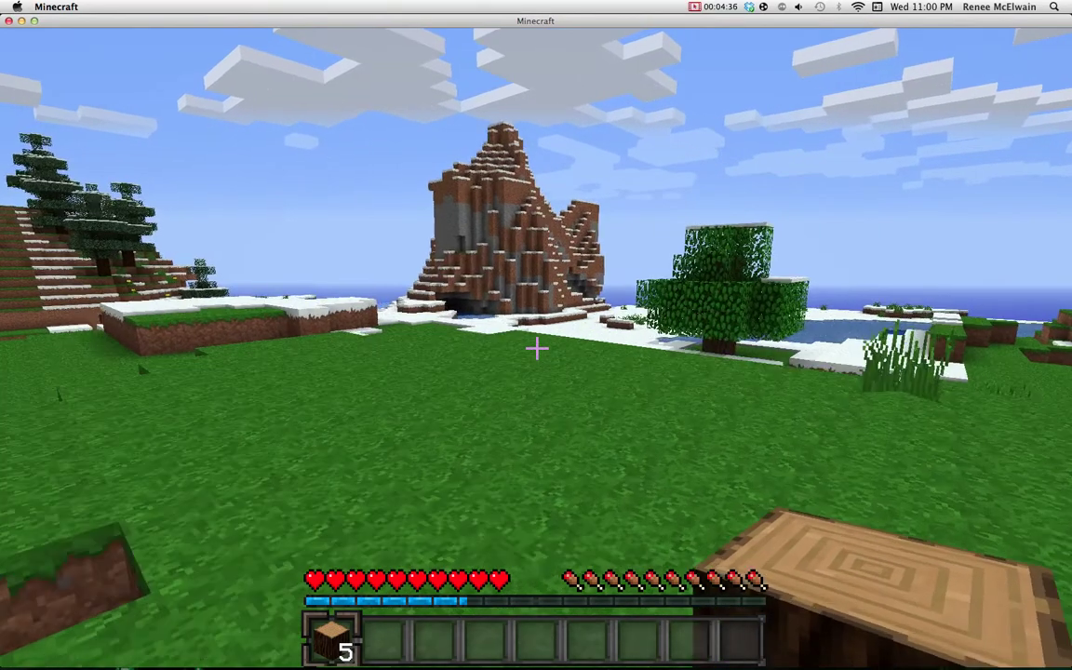
Cross the flowery meadow toward the grassy terraced hills, looking over the snowy hills and river.
{"action": "key", "text": "w"}
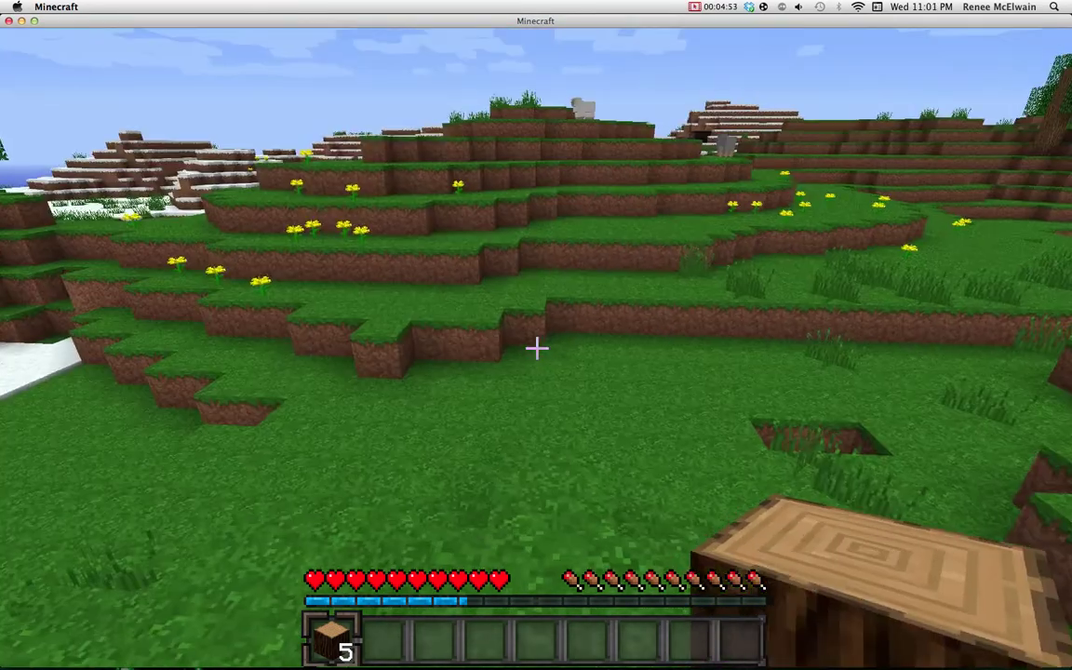
{"action": "key", "text": "w"}
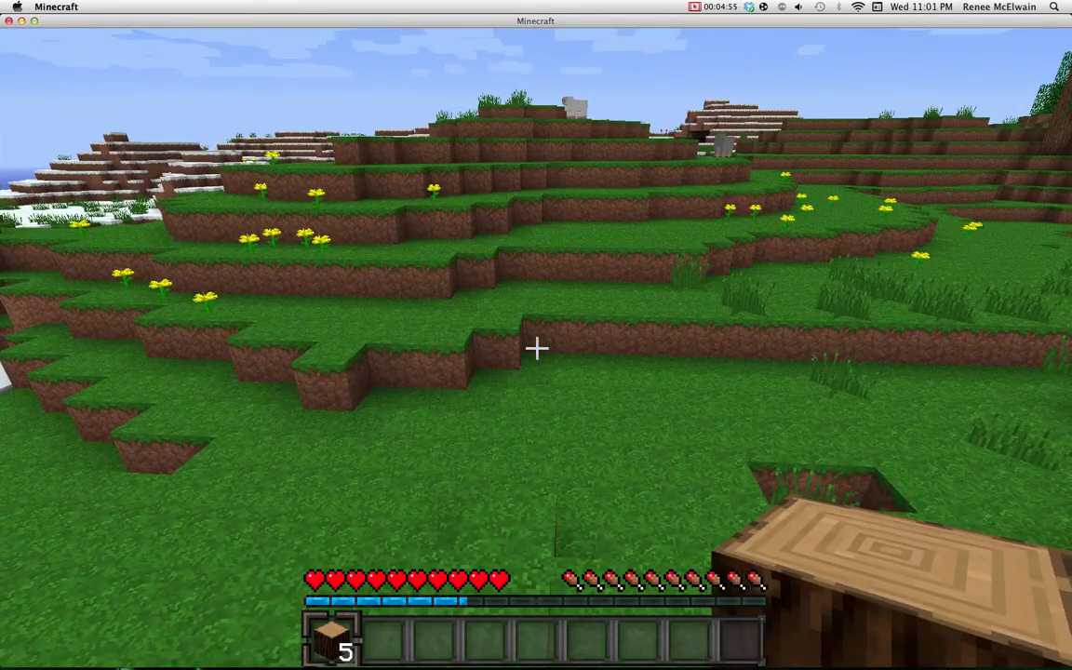
{"action": "key", "text": "w"}
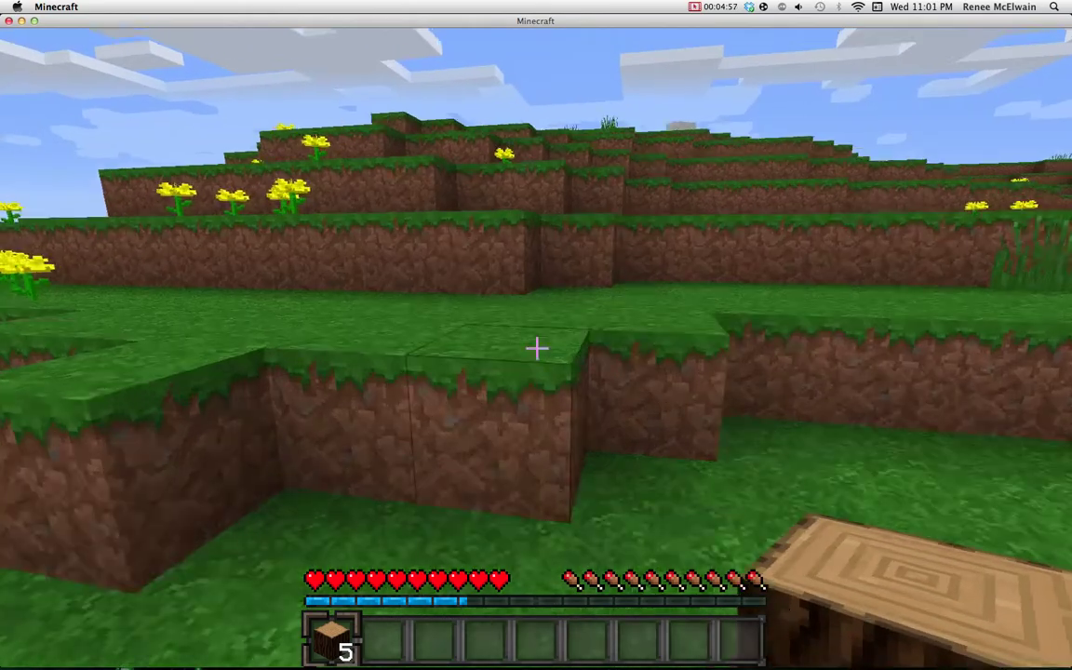
{"action": "key", "text": "w"}
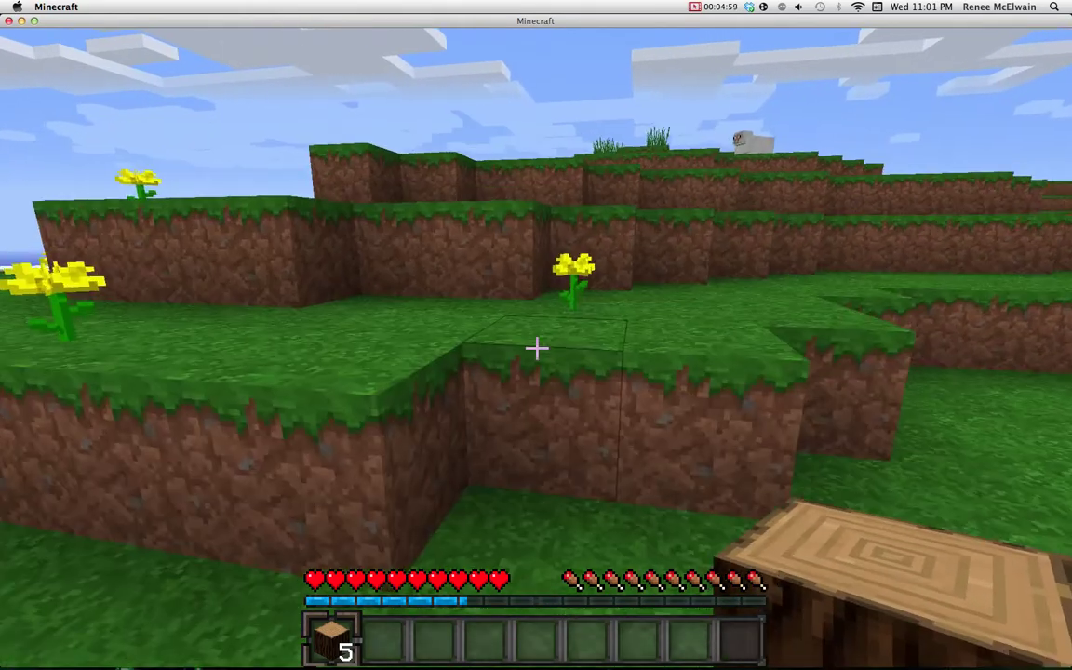
{"action": "key", "text": "w"}
{"action": "key", "text": "w"}
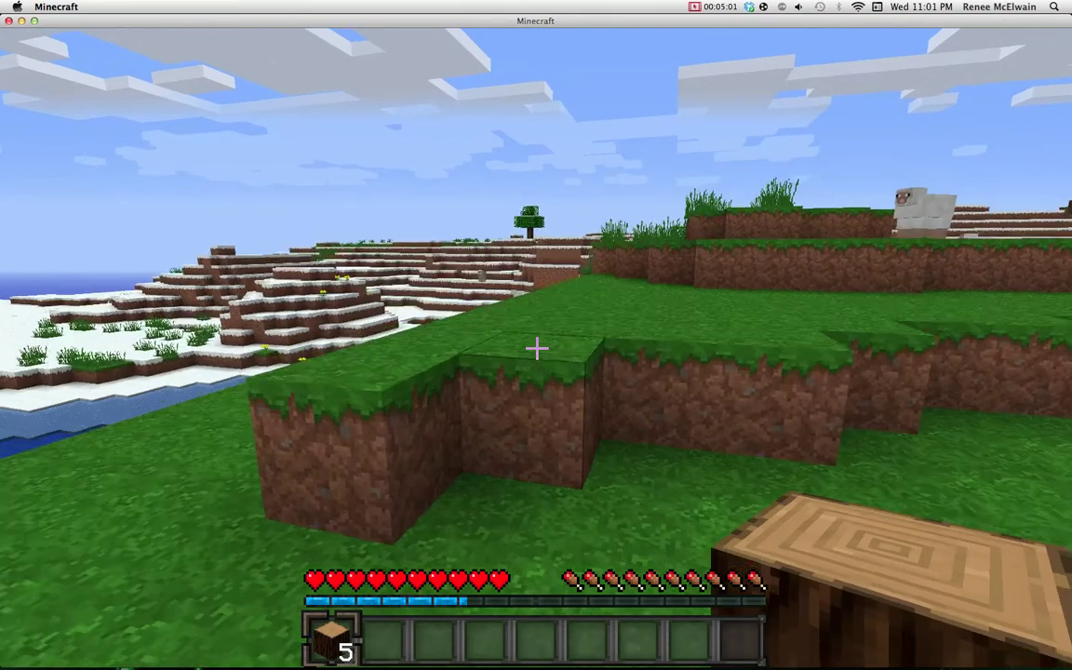
{"action": "key", "text": "w"}
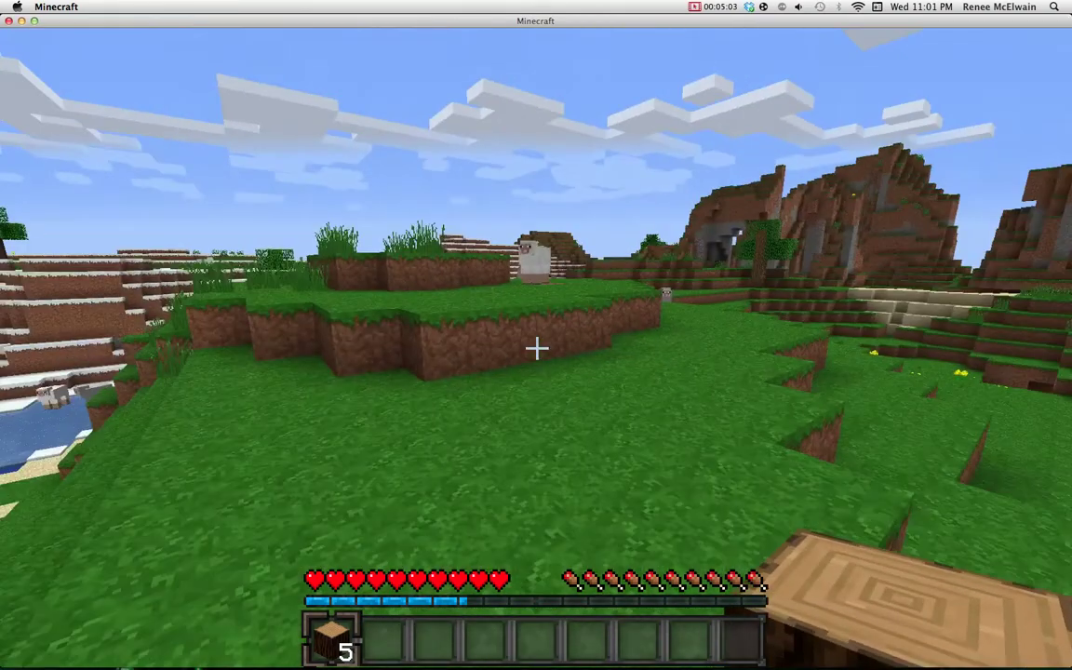
{"action": "key", "text": "w"}
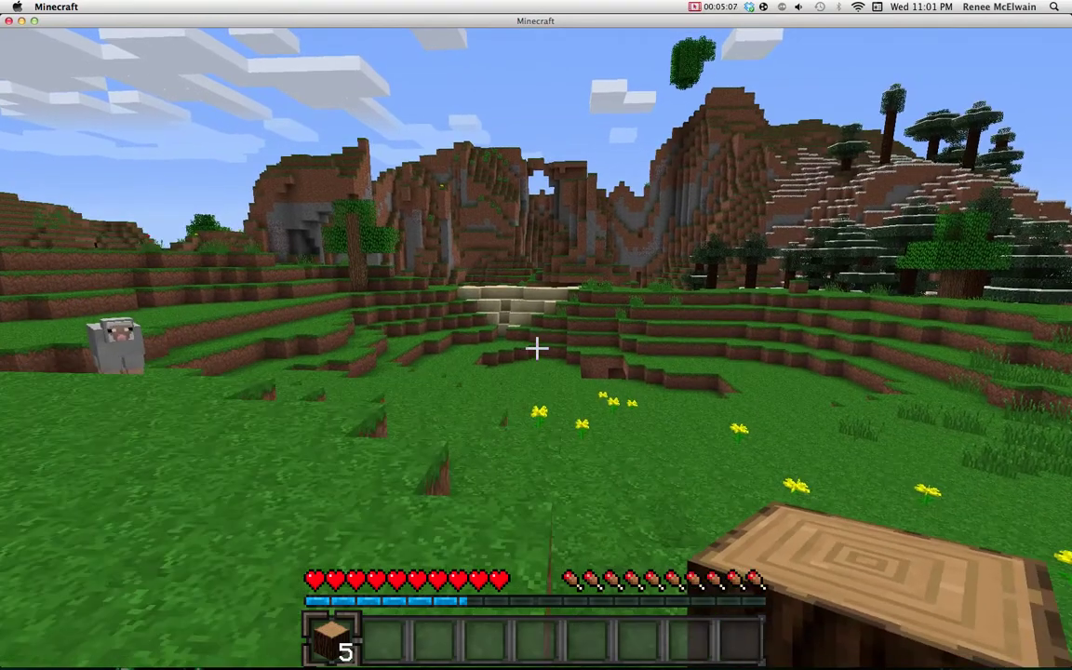
{"action": "key", "text": "w"}
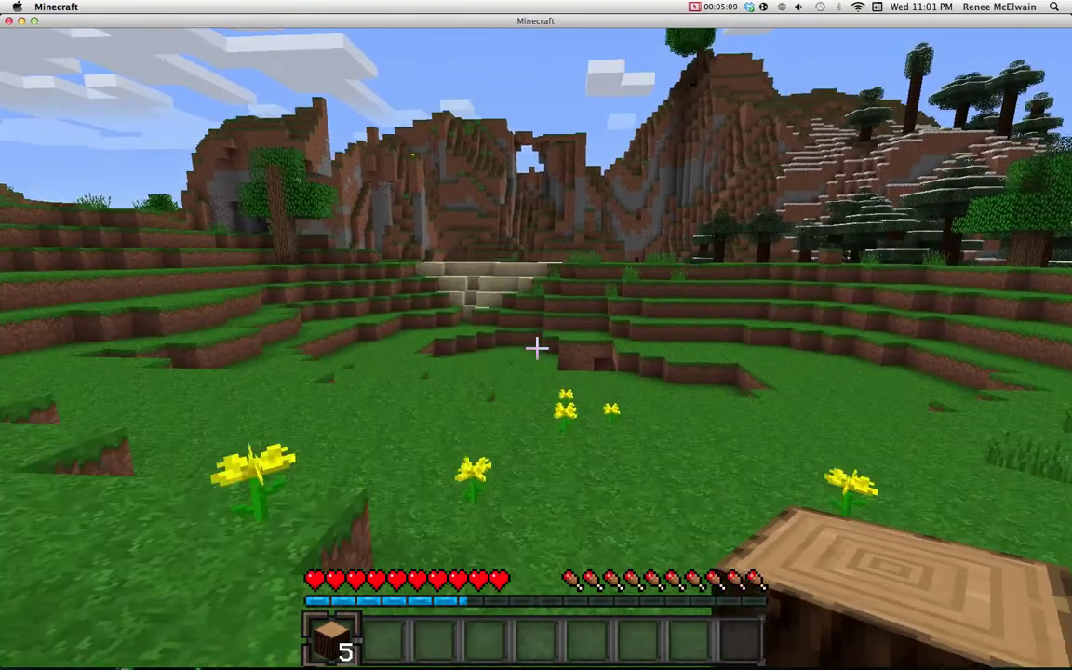
{"action": "key", "text": "w"}
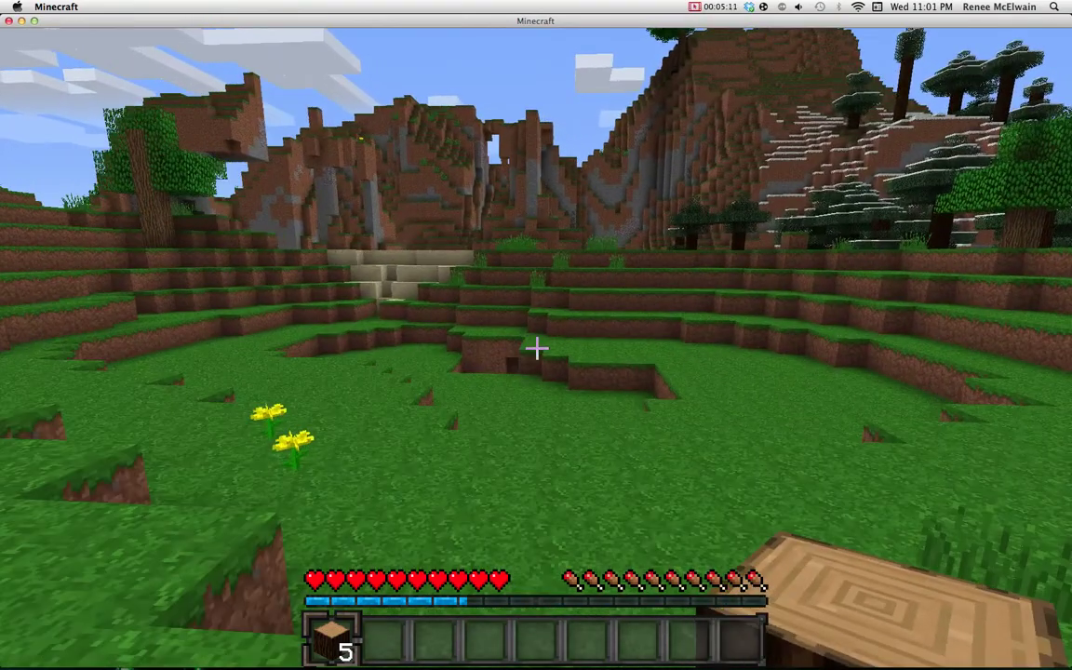
{"action": "key", "text": "w"}
{"action": "key", "text": "w"}
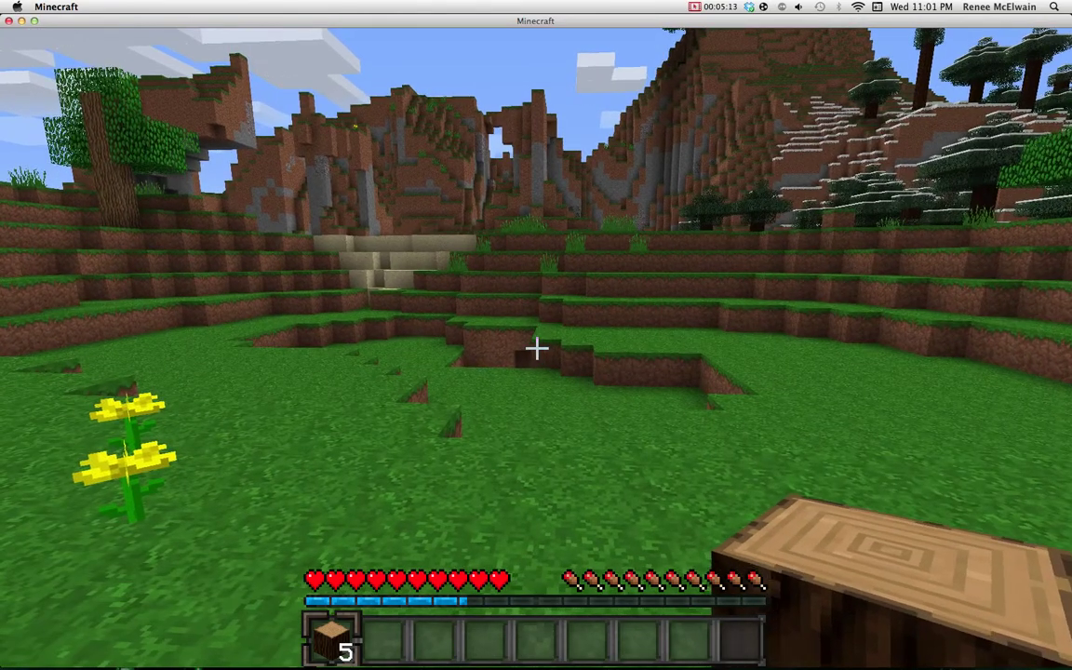
{"action": "key", "text": "w"}
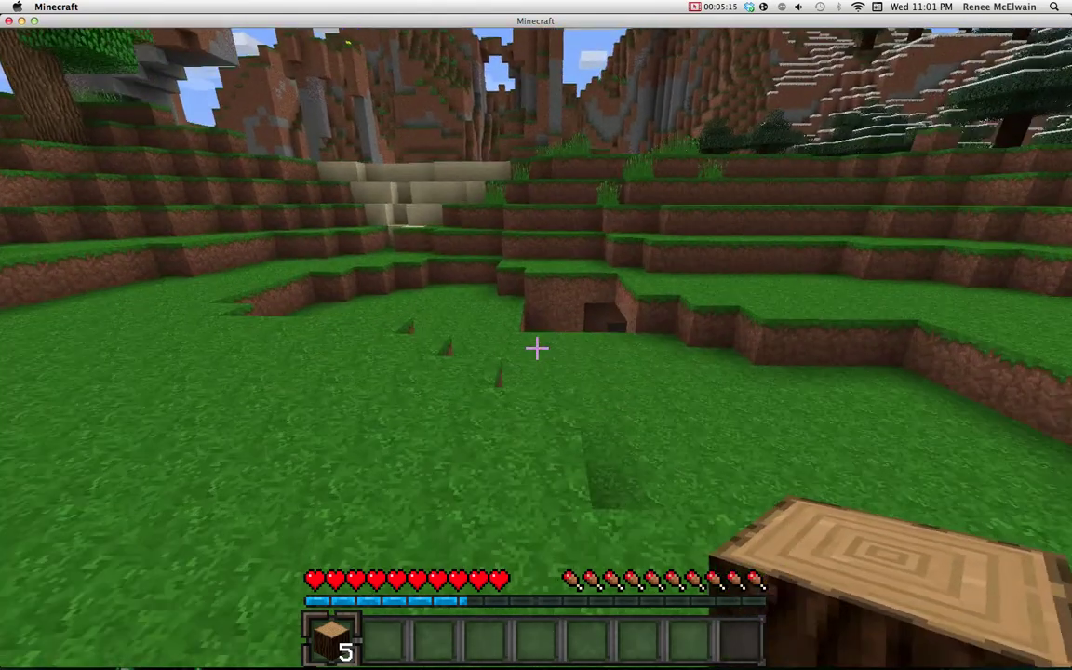
Walk past the cave entrance and pond toward the mountain and snowy trees.
{"action": "key", "text": "w"}
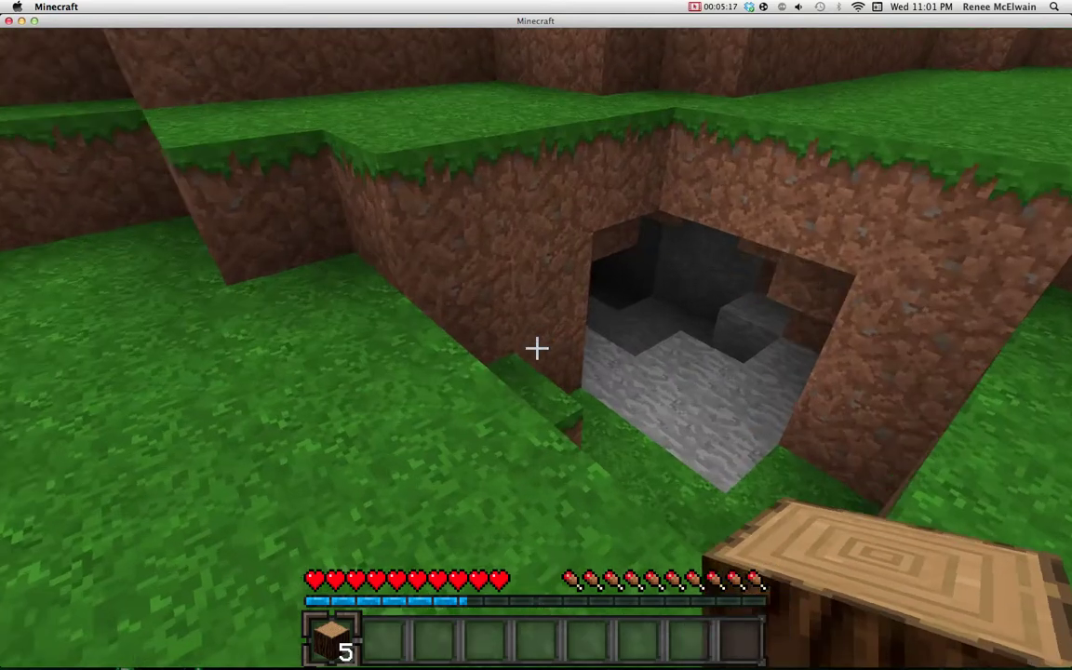
{"action": "key", "text": "w"}
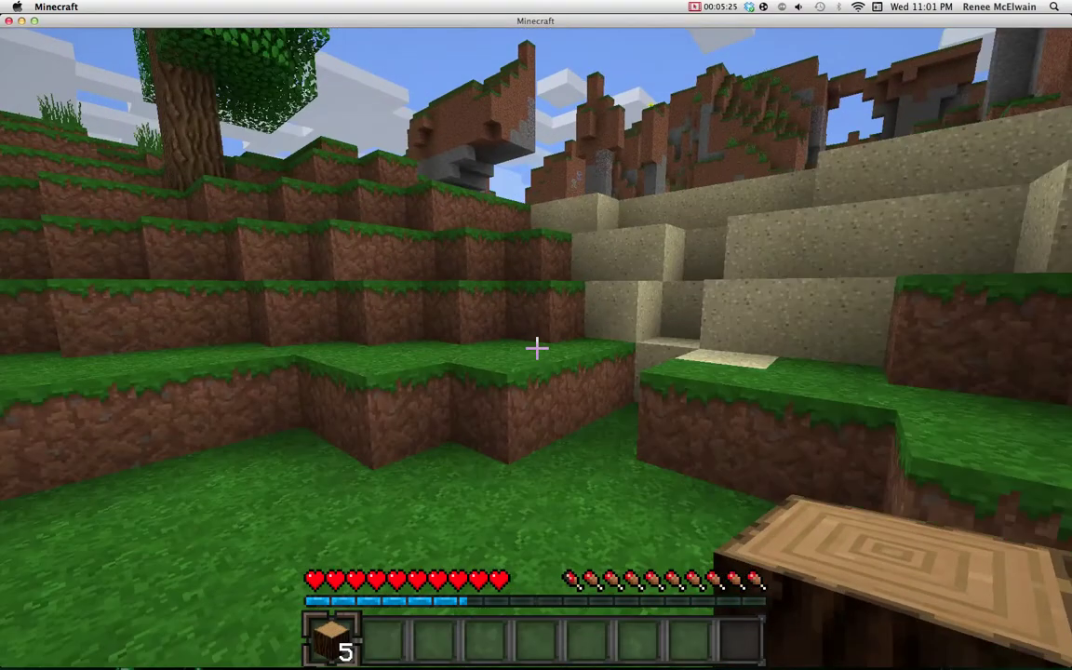
{"action": "key", "text": "w"}
{"action": "key", "text": "w"}
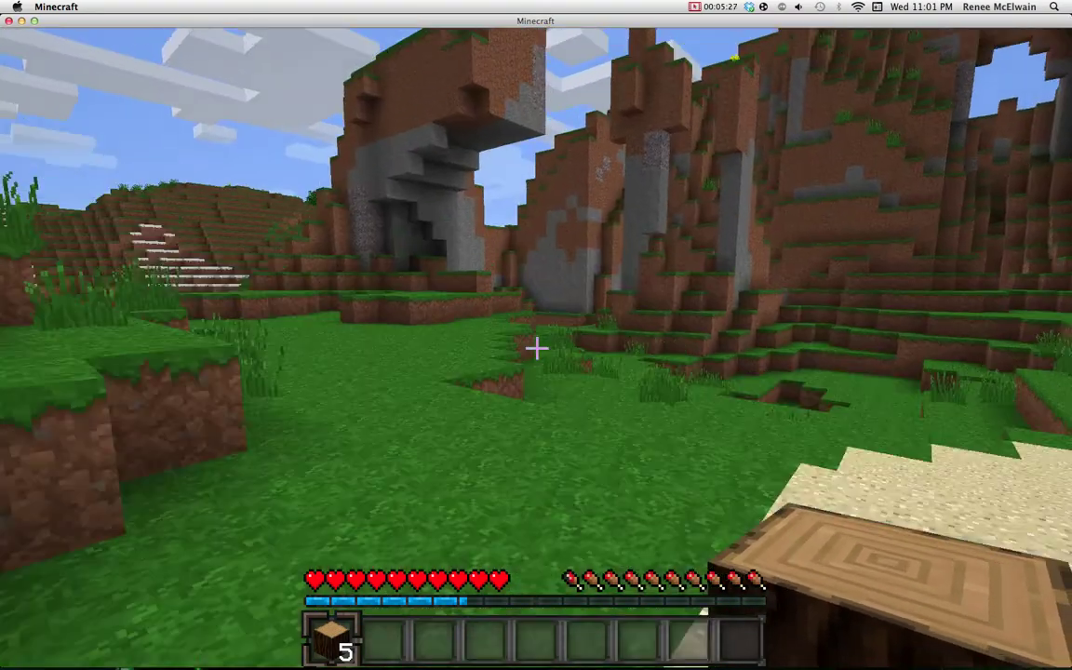
{"action": "key", "text": "w"}
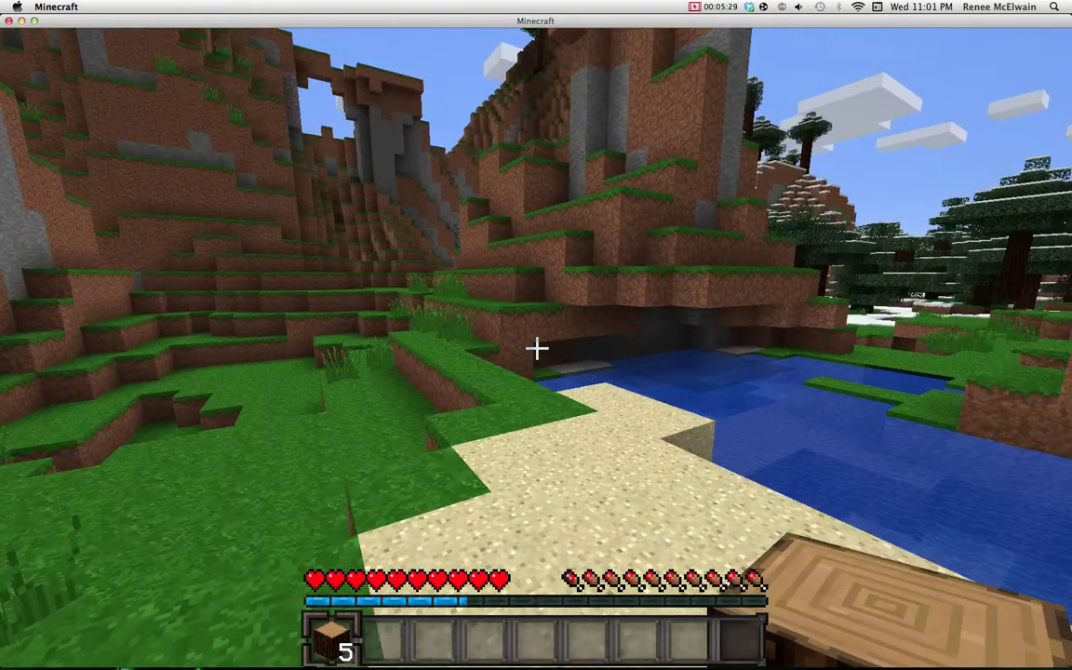
{"action": "key", "text": "w"}
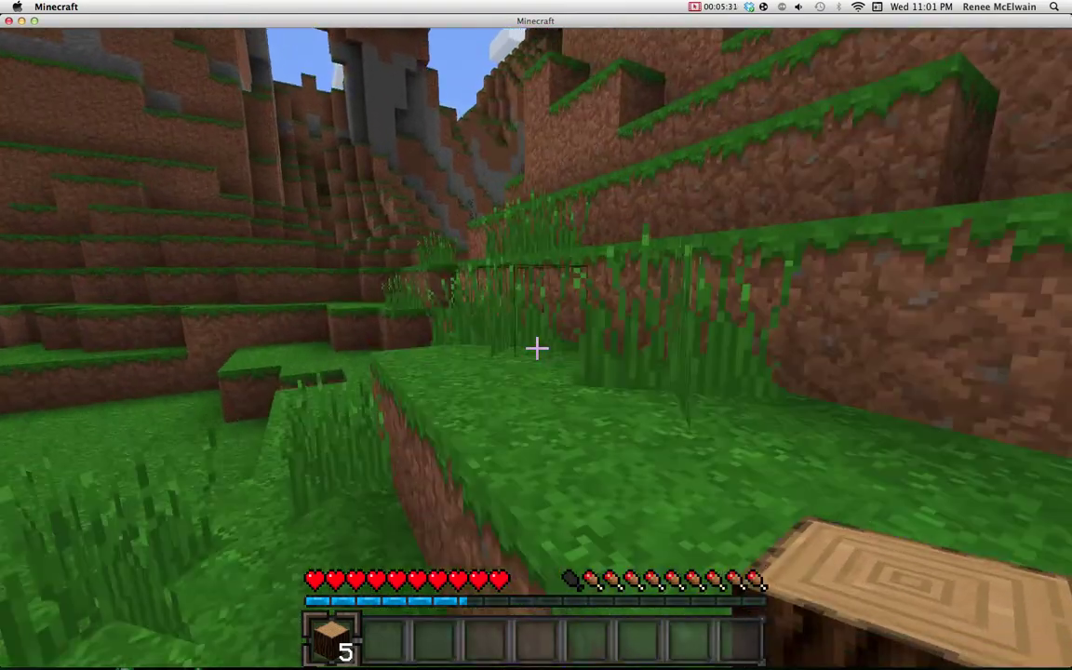
{"action": "key", "text": "w"}
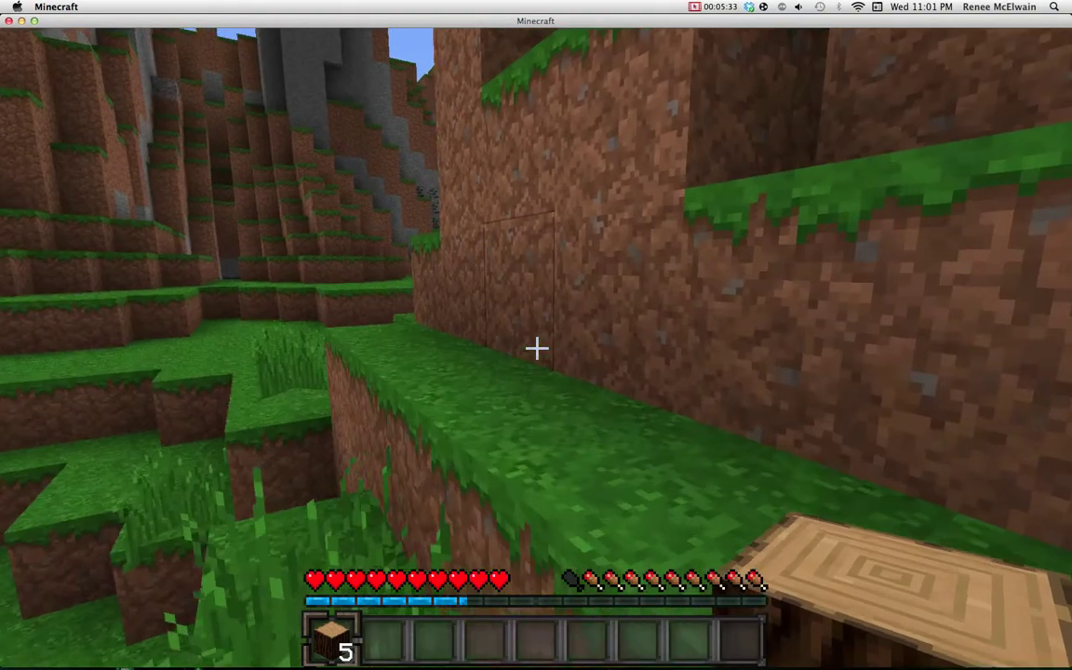
{"action": "key", "text": "w"}
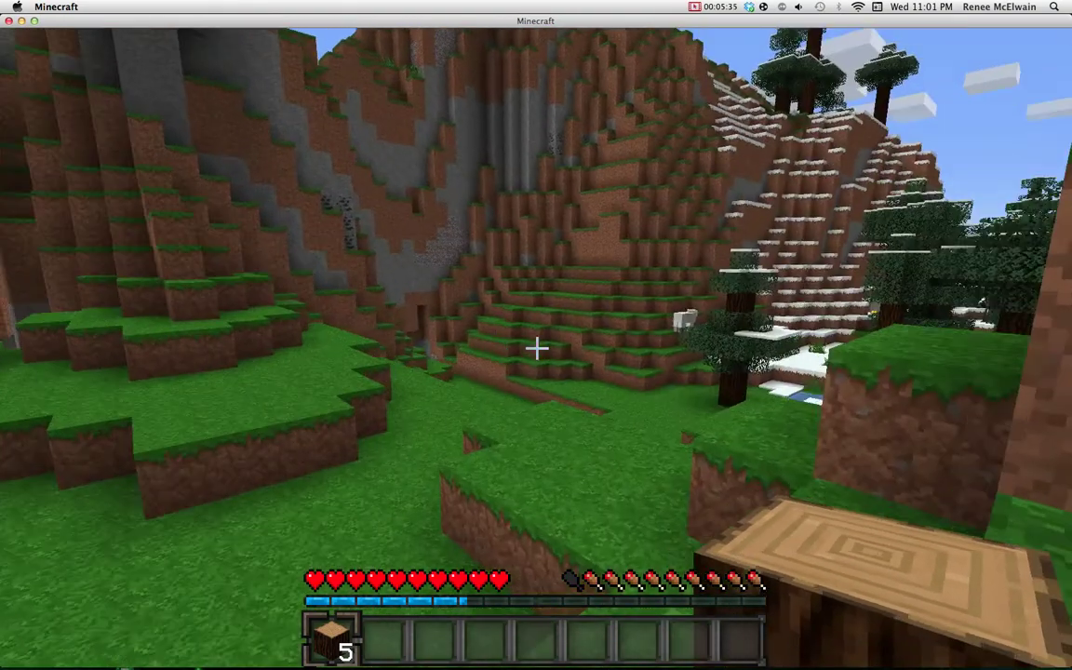
{"action": "key", "text": "w"}
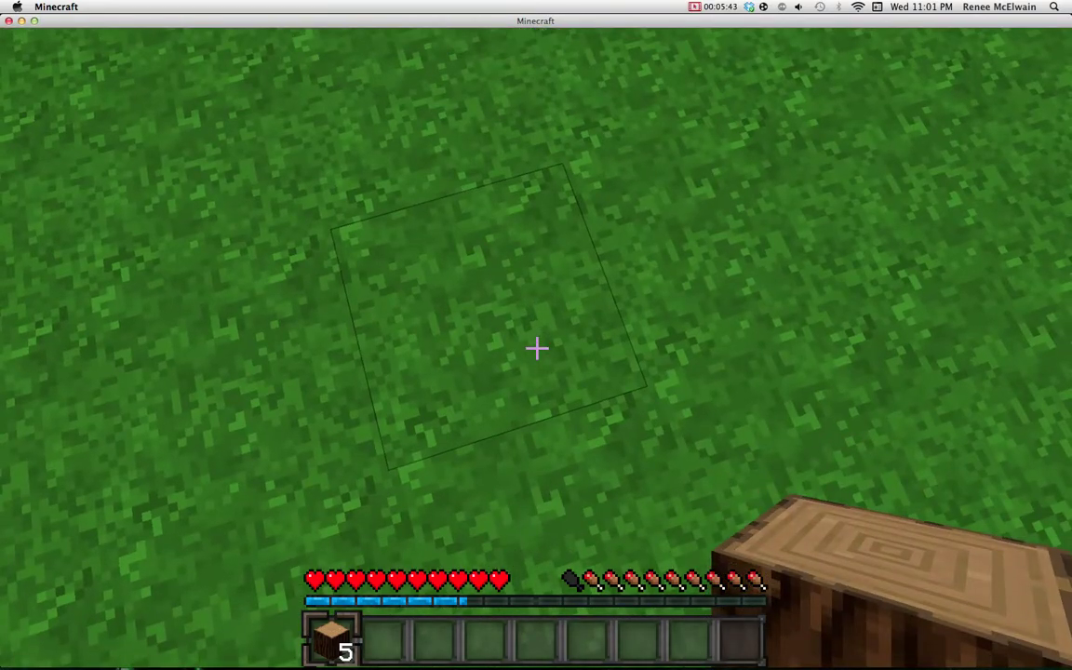
Set down the carried logs, punch the overhead leaves, and climb onto the grassy terraces.
{"action": "right_click", "coordinate": [536, 348]}
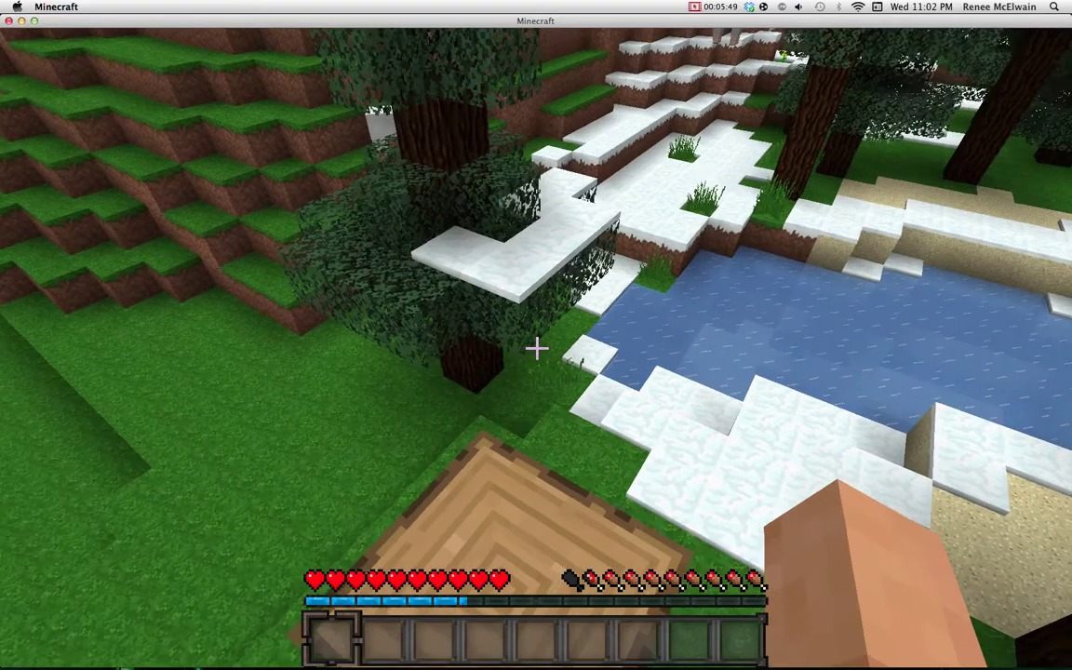
{"action": "key", "text": "w"}
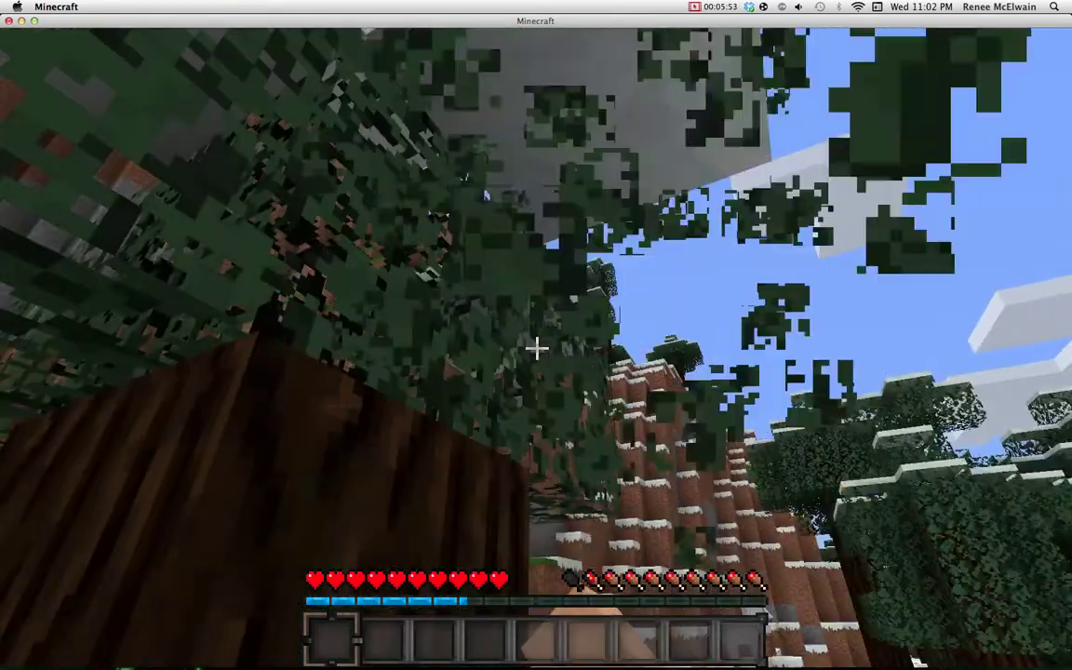
{"action": "left_click", "coordinate": [536, 345]}
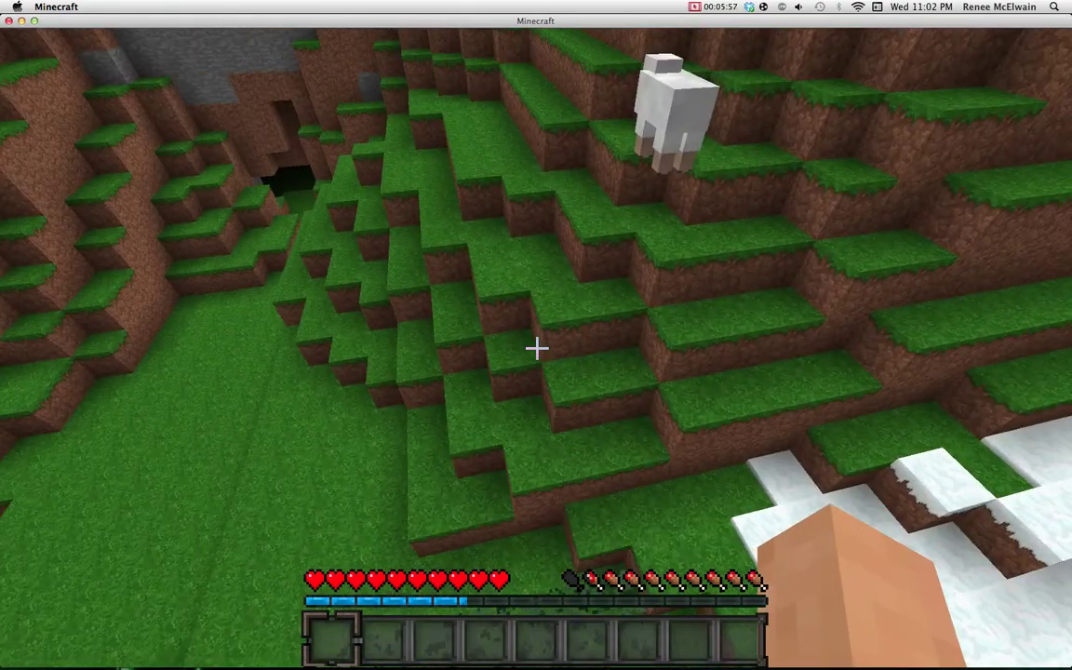
{"action": "key", "text": "w"}
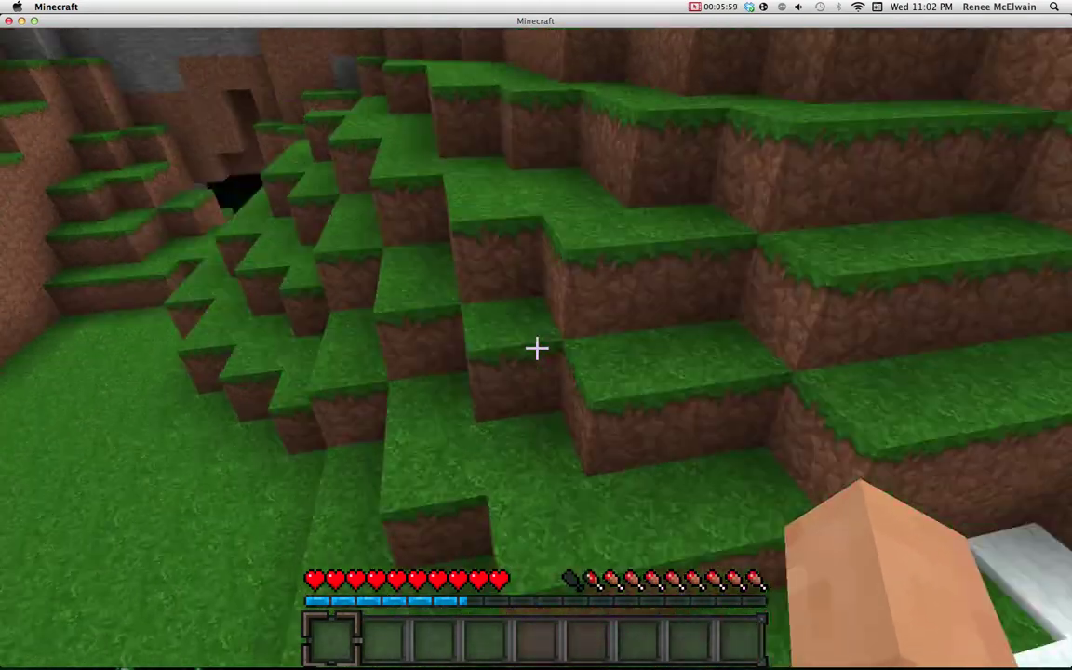
{"action": "key", "text": "space"}
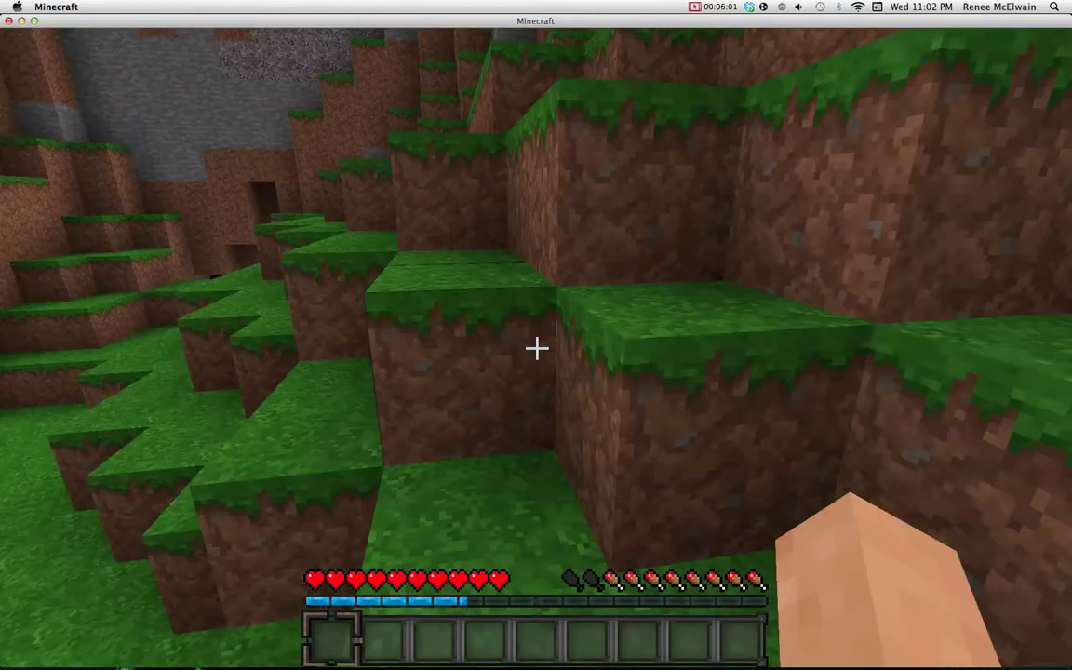
{"action": "key", "text": "w"}
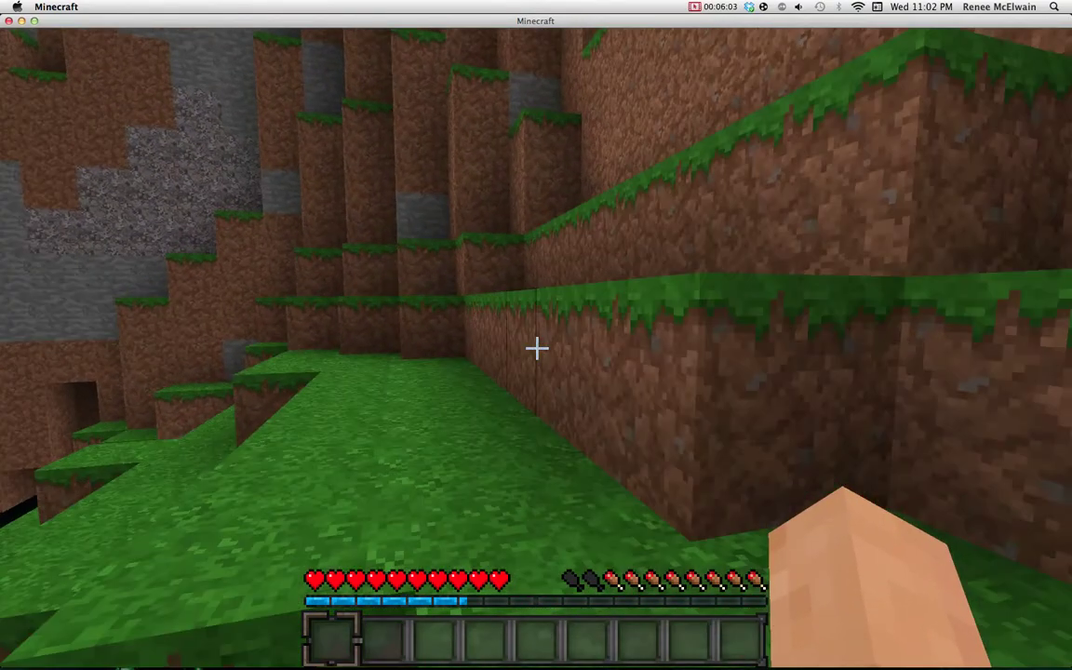
{"action": "key", "text": "w"}
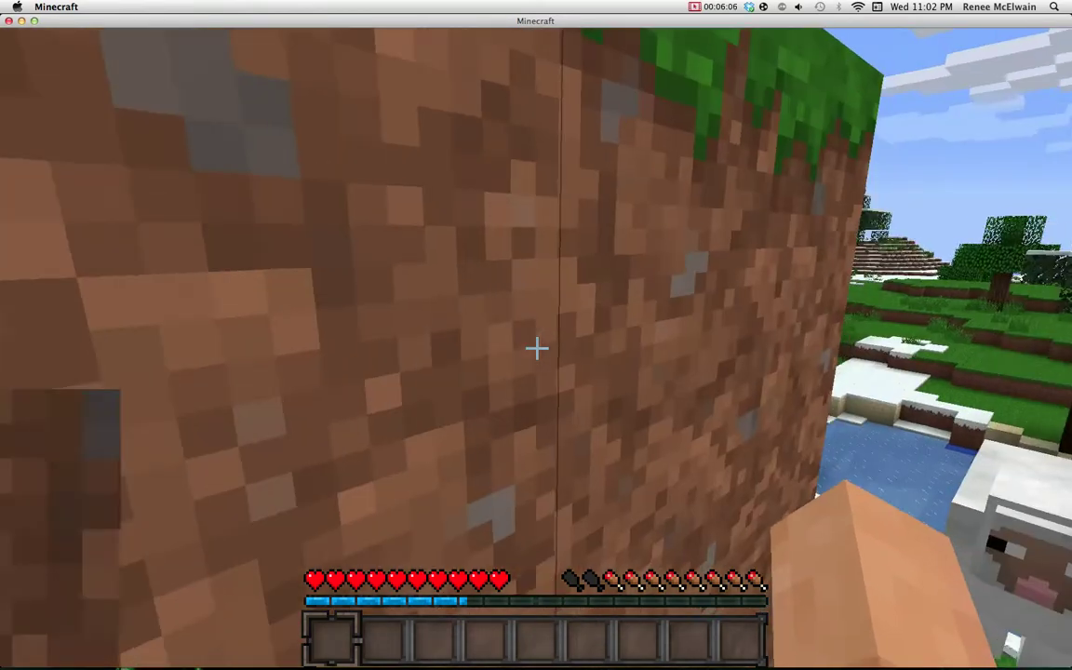
Mine a dirt block out of the dirt wall and place it back down.
{"action": "left_click", "coordinate": [536, 348]}
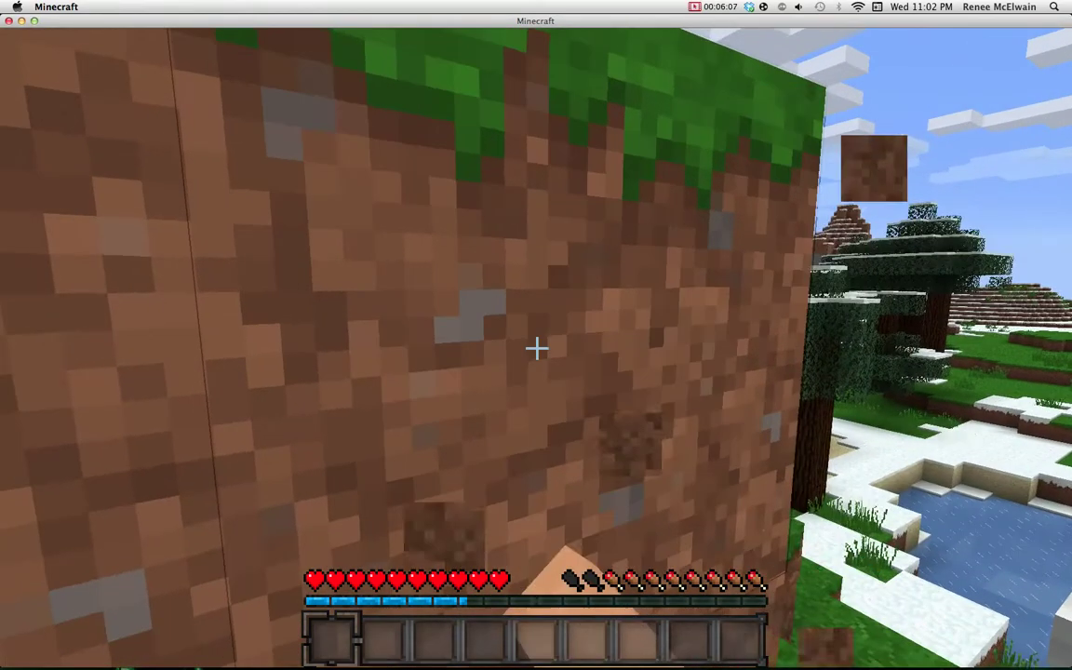
{"action": "left_click", "coordinate": [536, 348]}
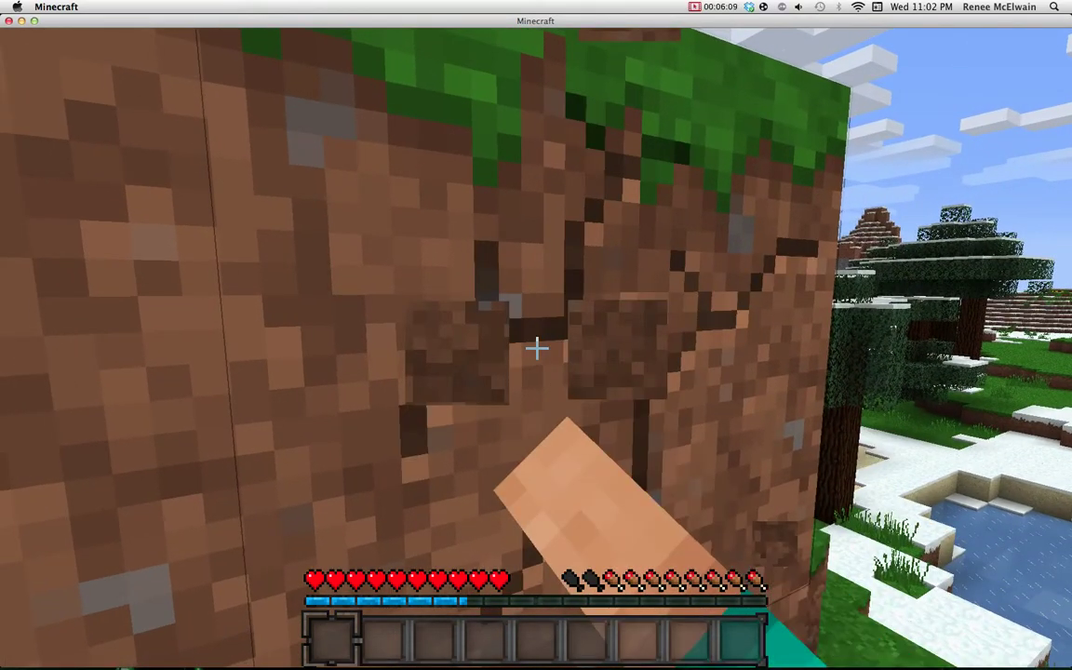
{"action": "left_click", "coordinate": [537, 348]}
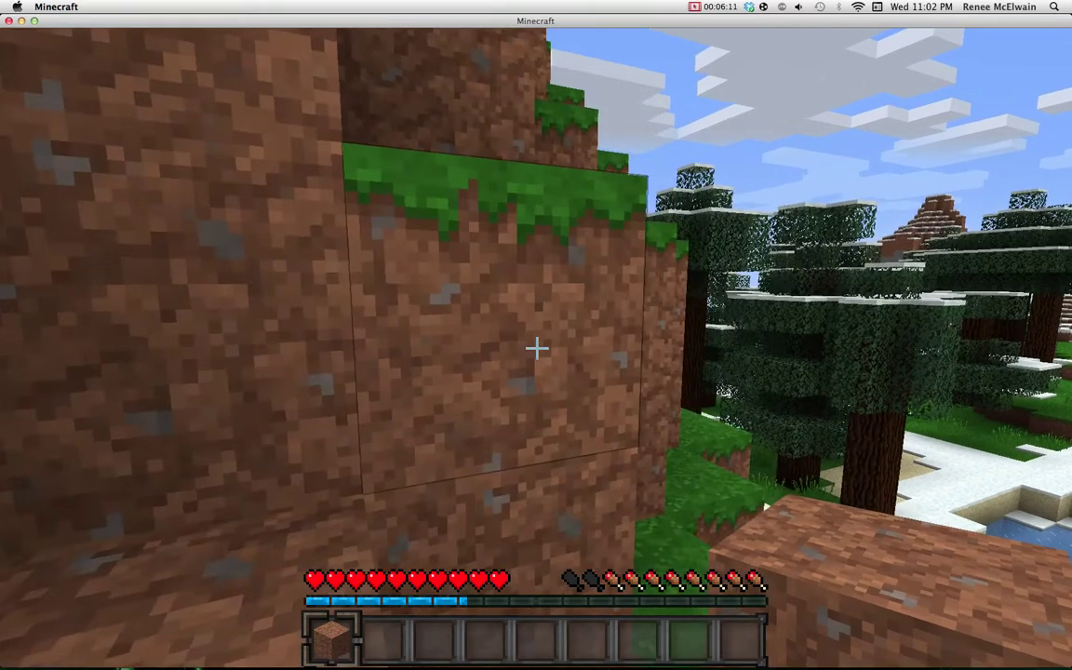
{"action": "key", "text": "space"}
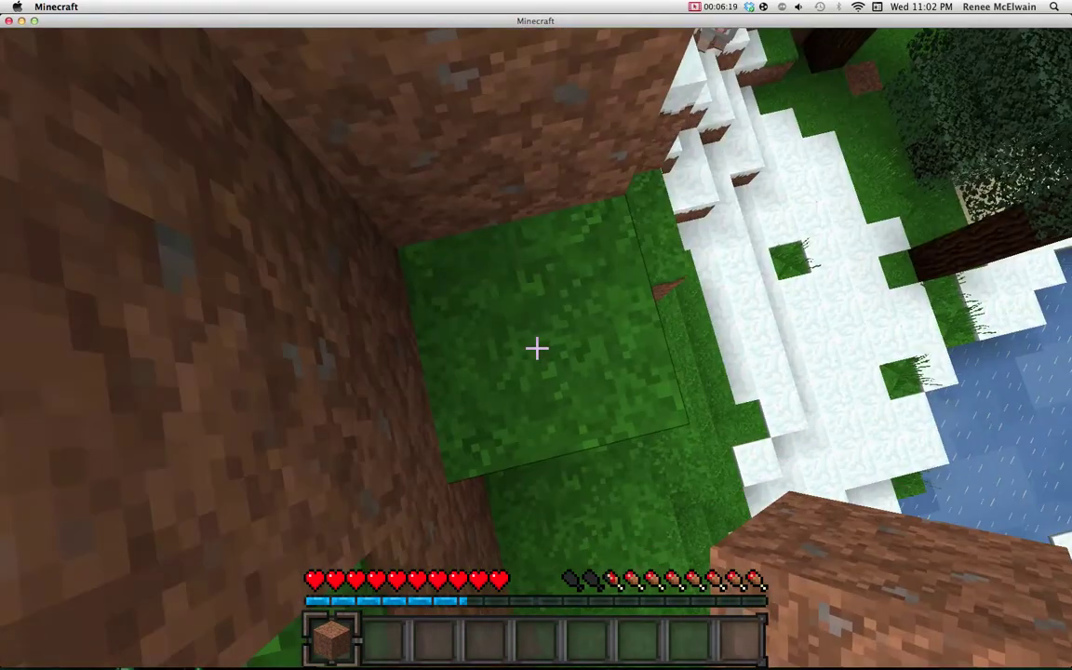
{"action": "right_click", "coordinate": [536, 348]}
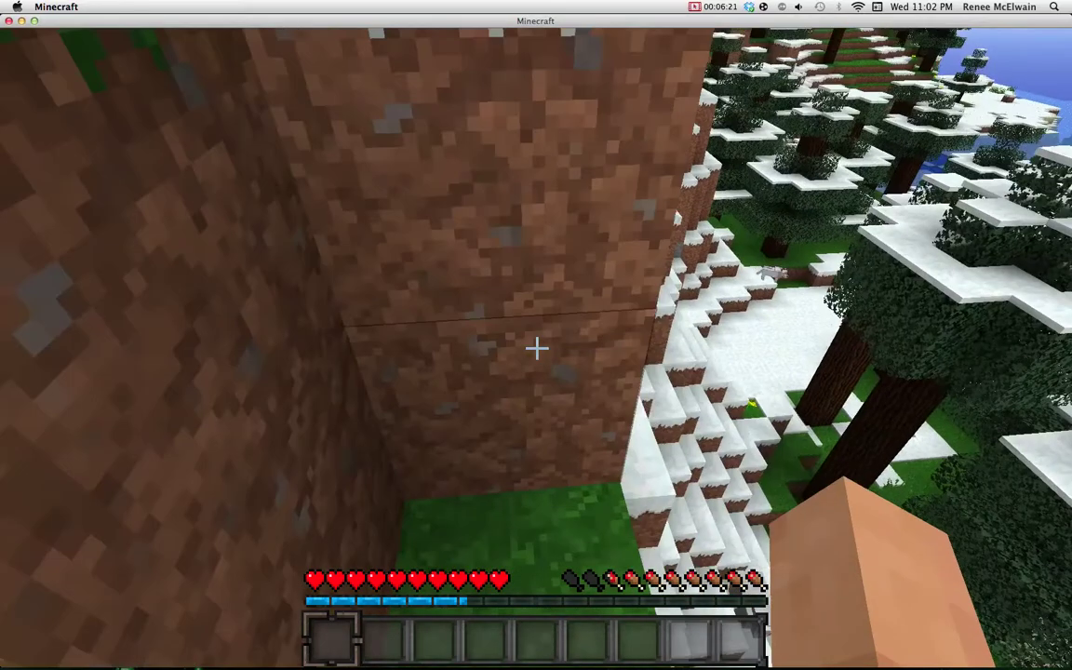
Mine and re-place the snowy dirt block, walk out of the corridor, and pause to the Game menu.
{"action": "left_click", "coordinate": [536, 348]}
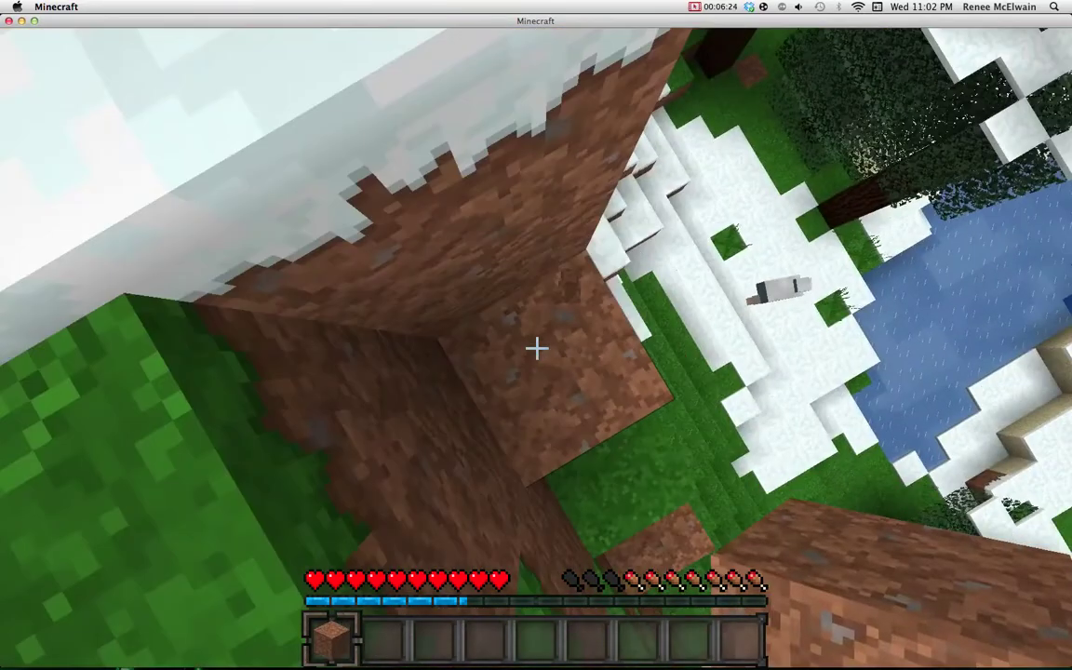
{"action": "right_click", "coordinate": [536, 348]}
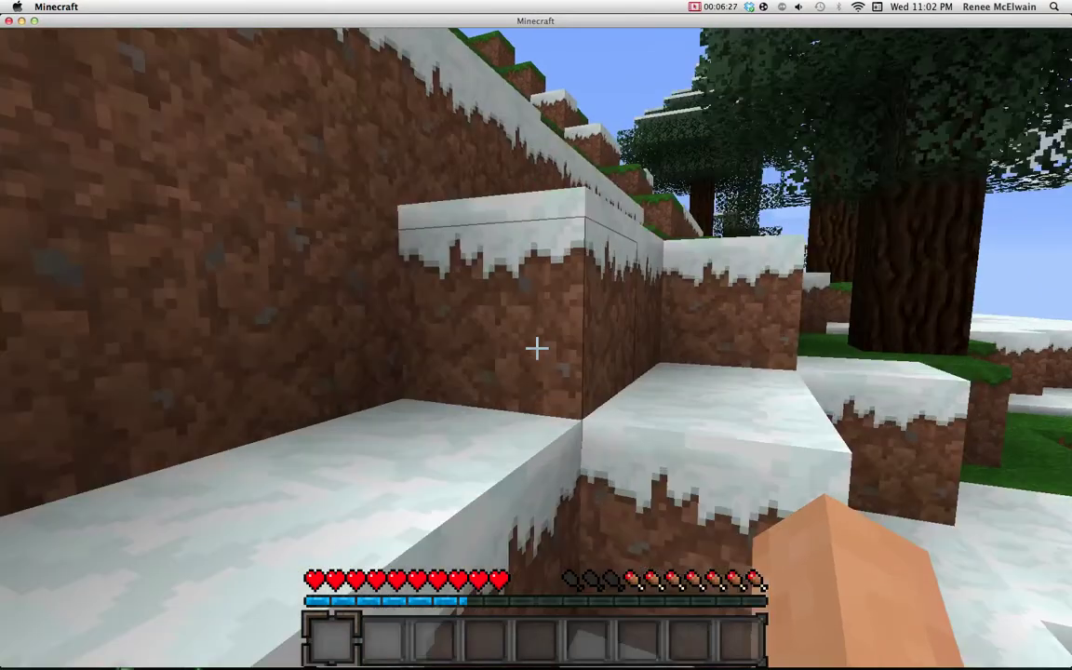
{"action": "key", "text": "w"}
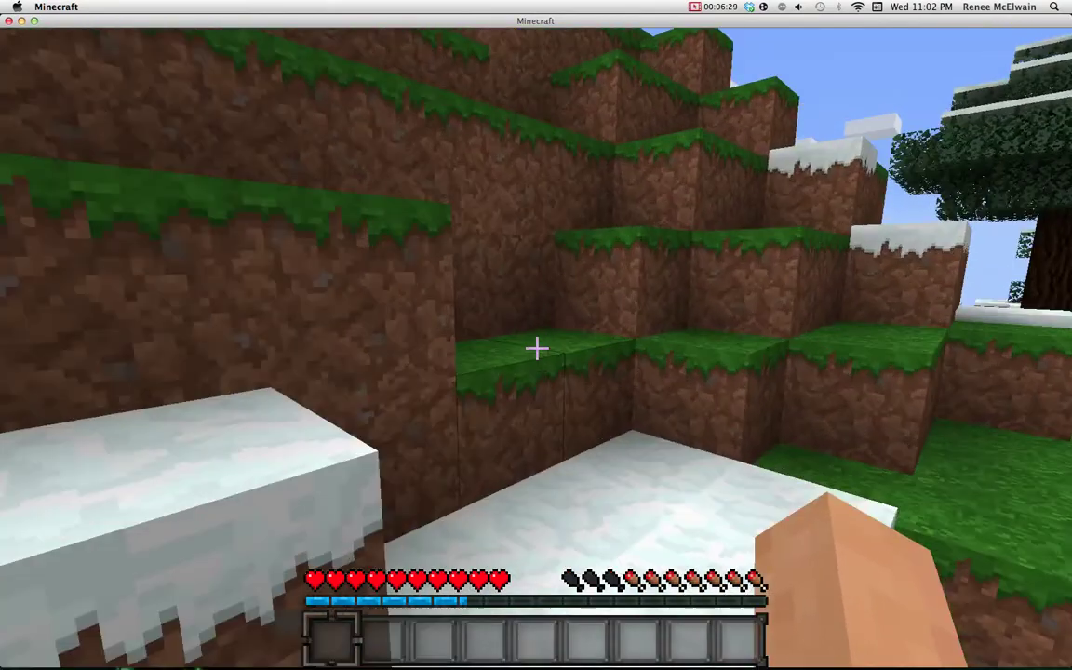
{"action": "key", "text": "w"}
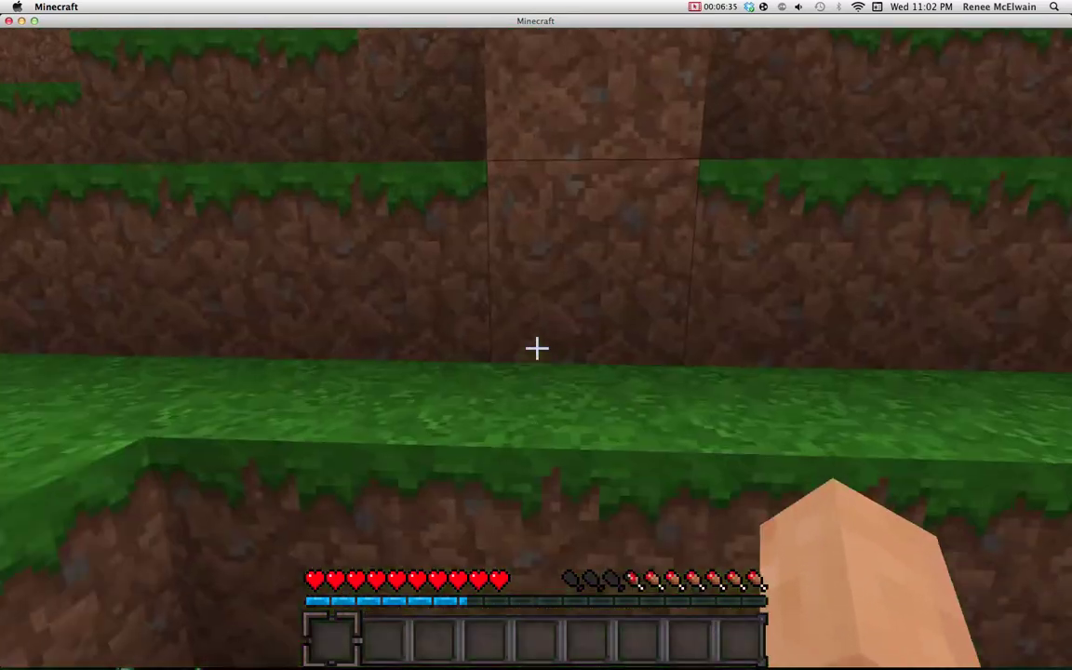
{"action": "key", "text": "Escape"}
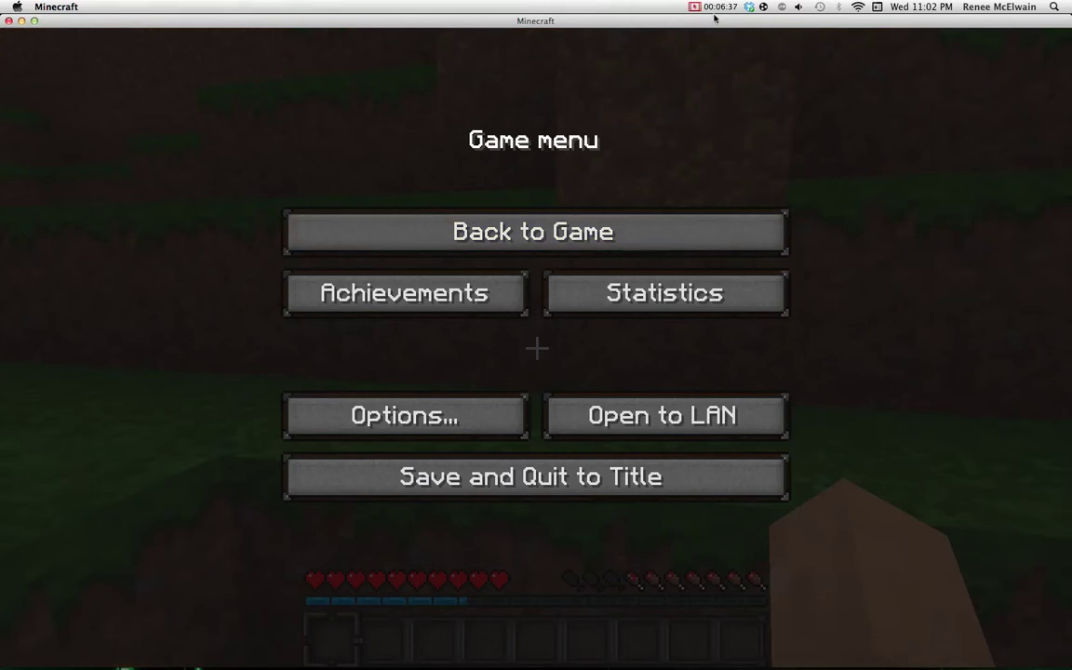